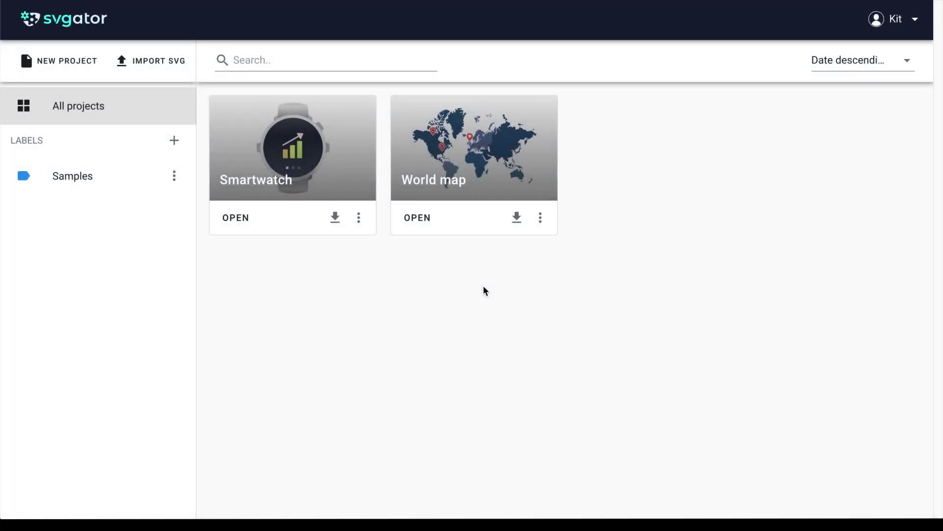
Step: Import Folder.svg from disk as a new SVGator project named Folder
{"action": "left_click", "coordinate": [169, 59]}
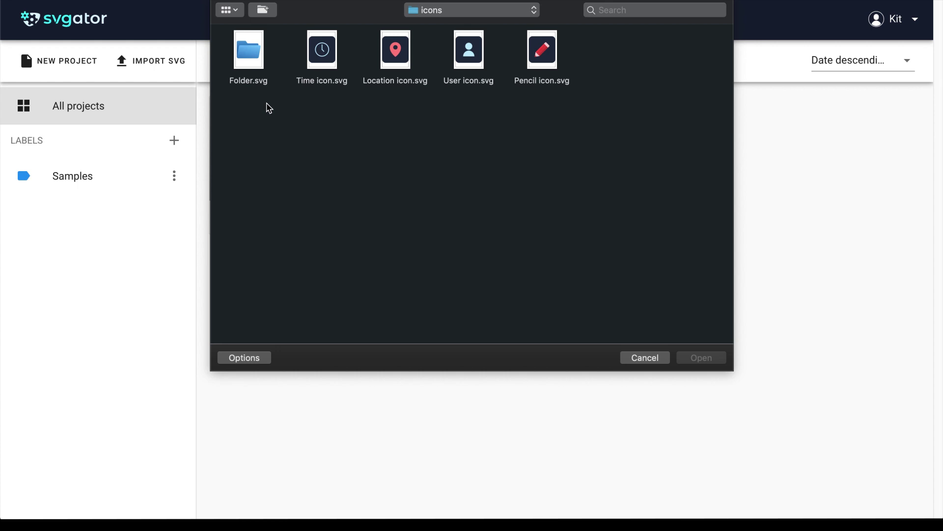
{"action": "left_click", "coordinate": [251, 55]}
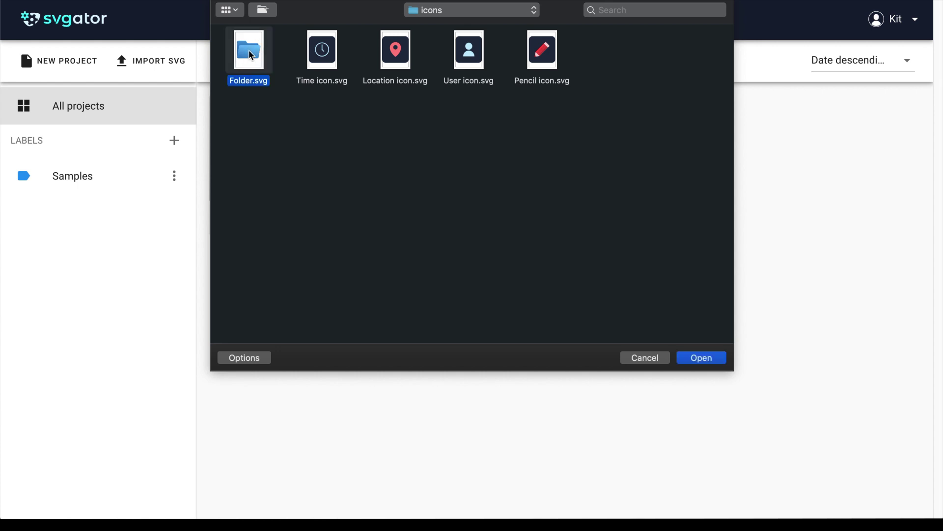
{"action": "left_click", "coordinate": [716, 357]}
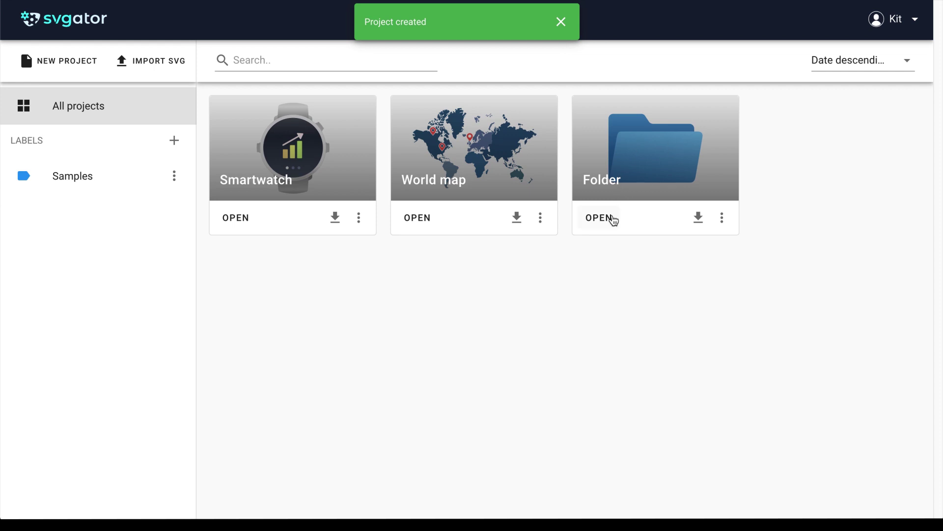
Step: Open the Folder project and change the Layer 1 animation duration from 3 to 5 seconds
{"action": "left_click", "coordinate": [612, 220]}
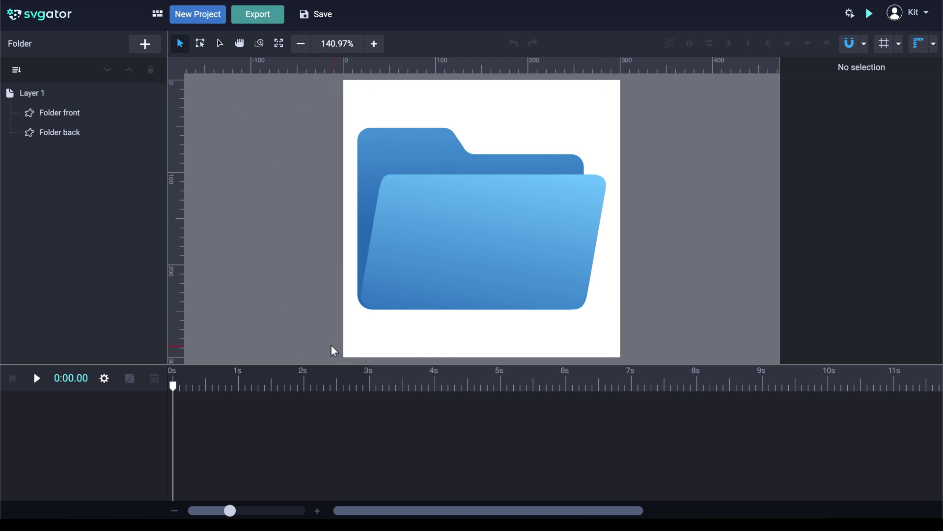
{"action": "left_click", "coordinate": [72, 99]}
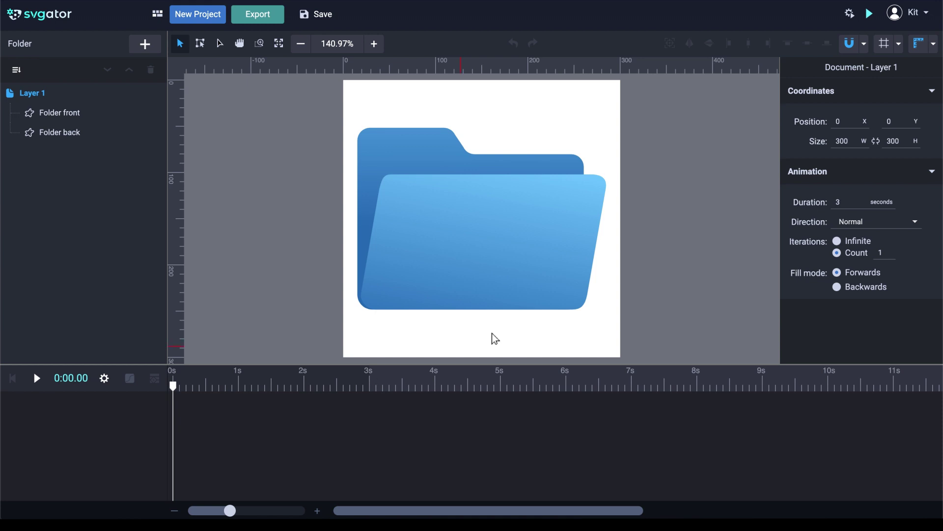
{"action": "left_click", "coordinate": [850, 201]}
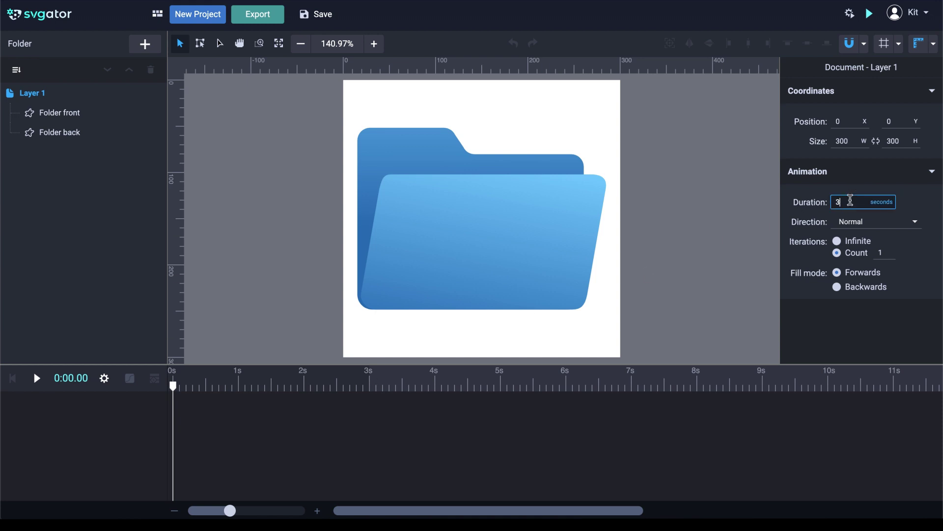
{"action": "key", "text": "BackSpace"}
{"action": "type", "text": "5"}
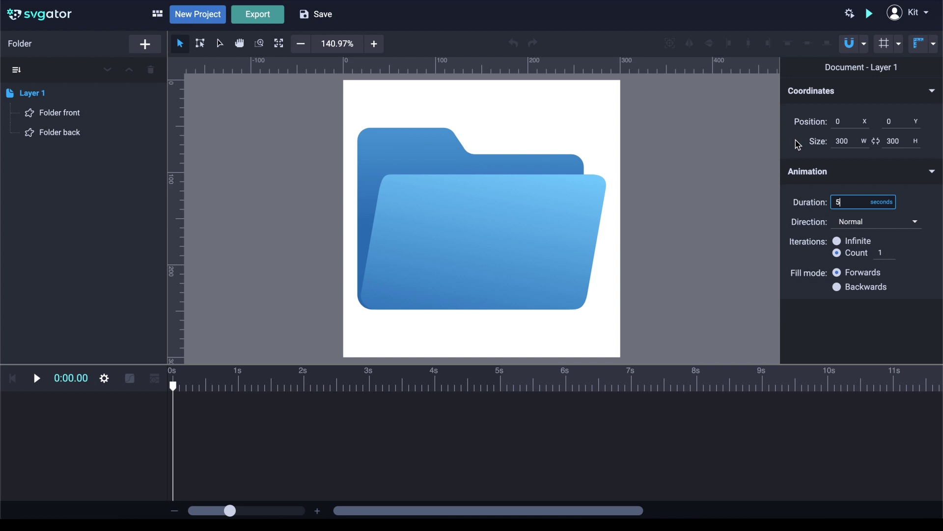
{"action": "left_click", "coordinate": [78, 115]}
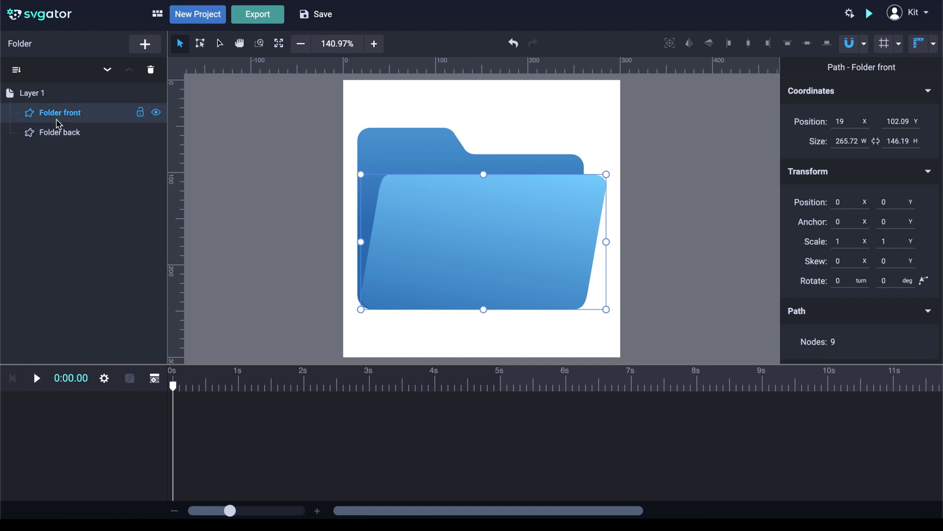
Step: With the Transform tool, move Folder front's pivot and center it on the shape
{"action": "left_click", "coordinate": [86, 133]}
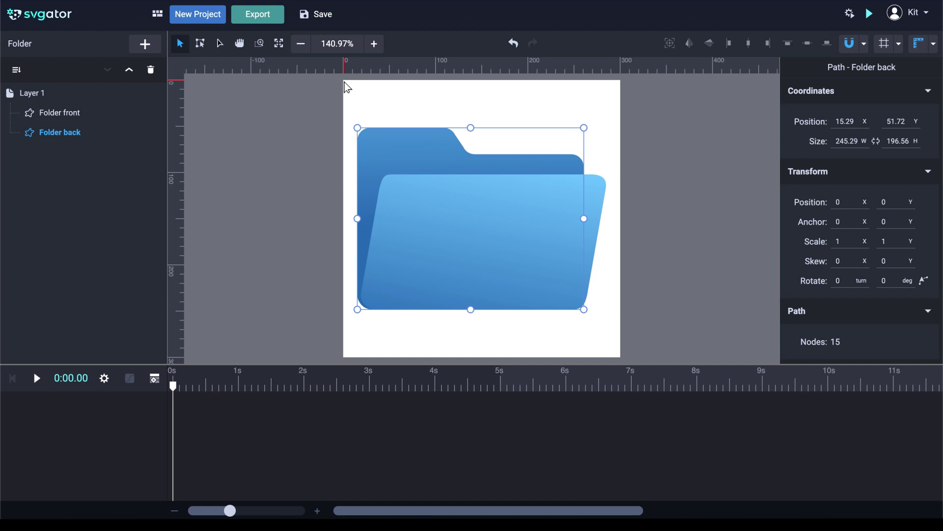
{"action": "left_click", "coordinate": [201, 44]}
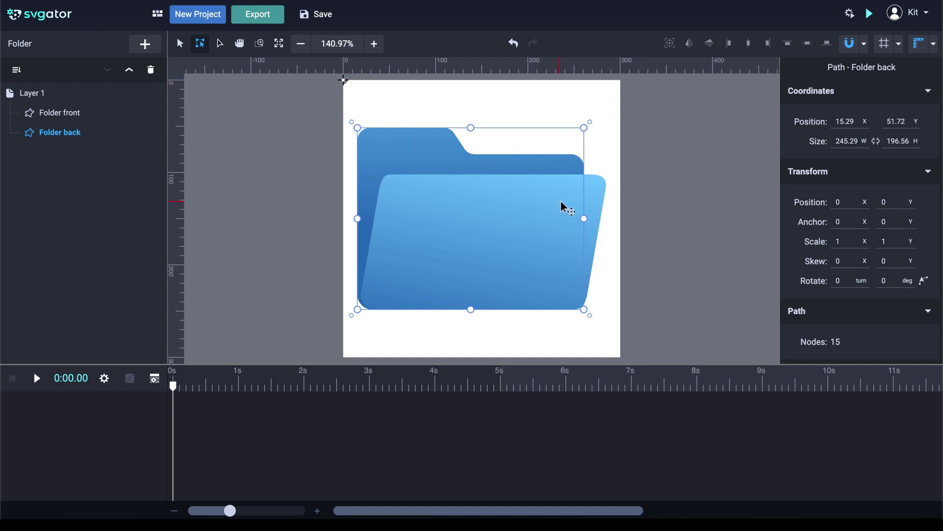
{"action": "left_click", "coordinate": [596, 193]}
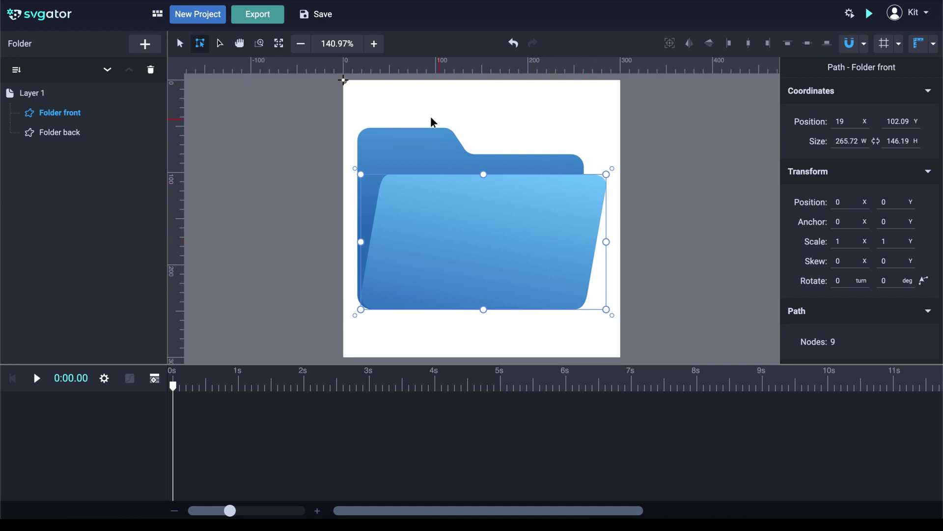
{"action": "left_click_drag", "start_coordinate": [346, 84], "coordinate": [434, 244]}
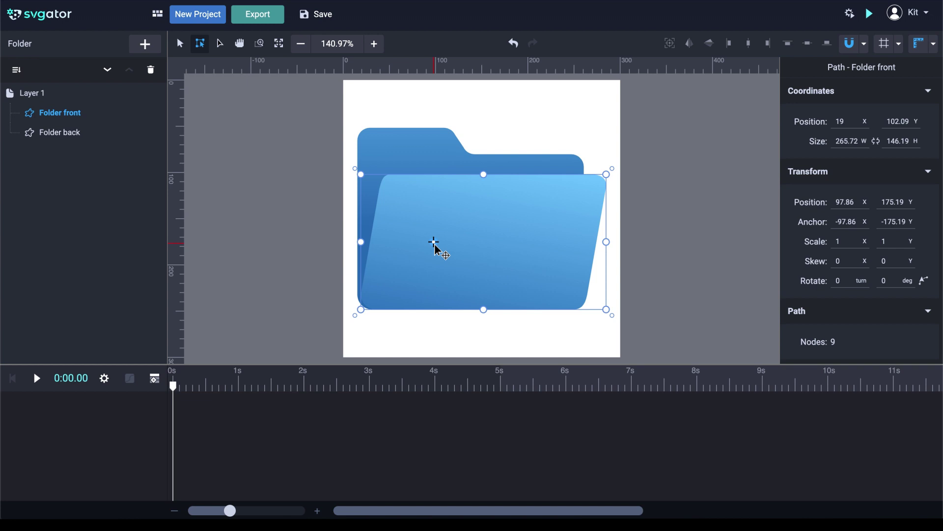
{"action": "left_click", "coordinate": [670, 43]}
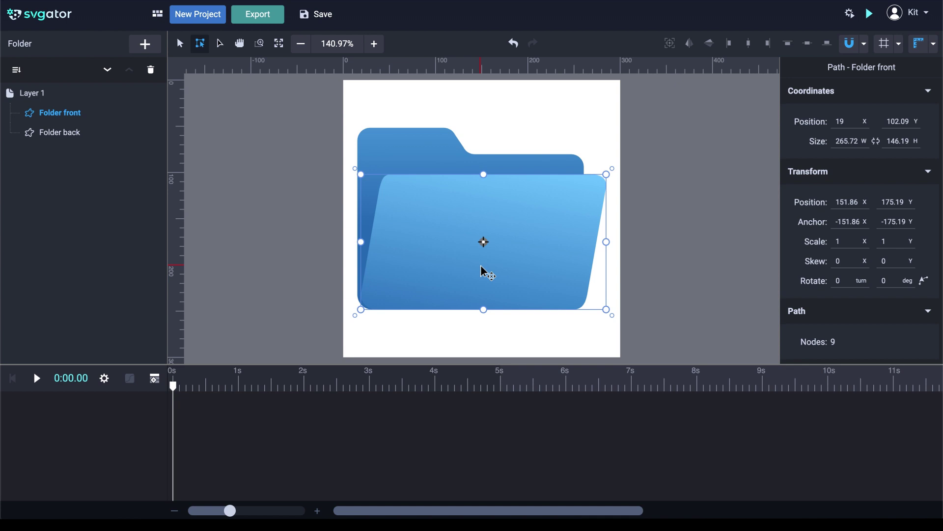
{"action": "left_click", "coordinate": [154, 382]}
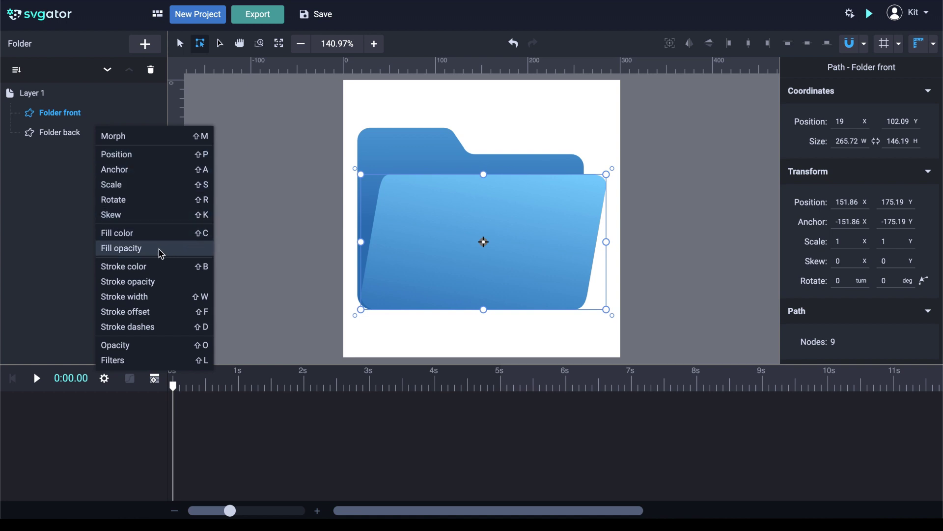
{"action": "left_click", "coordinate": [468, 117]}
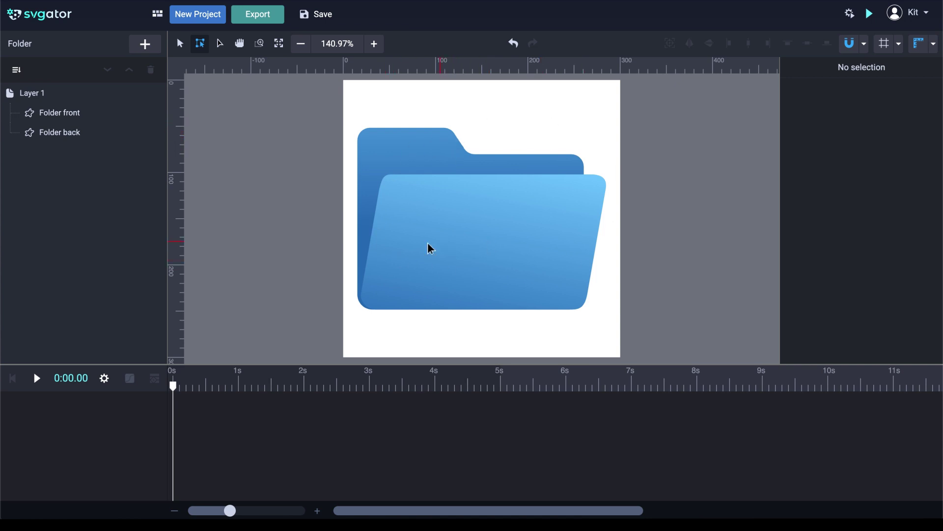
Step: Group Folder front and Folder back and center the group's origin
{"action": "left_click", "coordinate": [113, 117]}
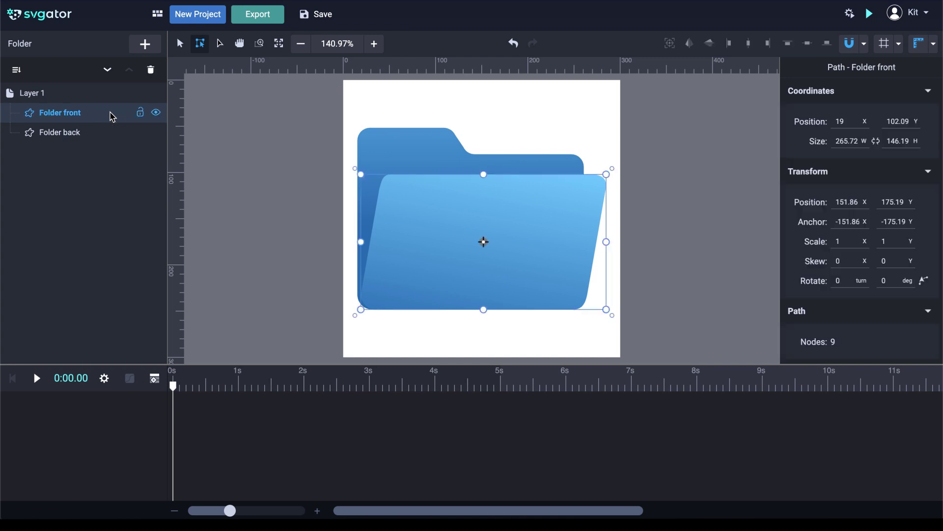
{"action": "left_click", "coordinate": [113, 138], "text": "shift"}
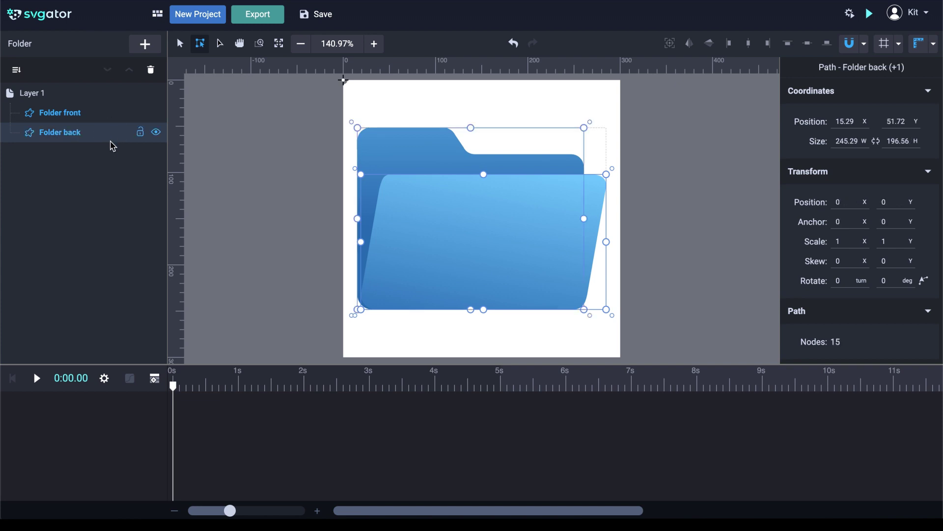
{"action": "right_click", "coordinate": [109, 131]}
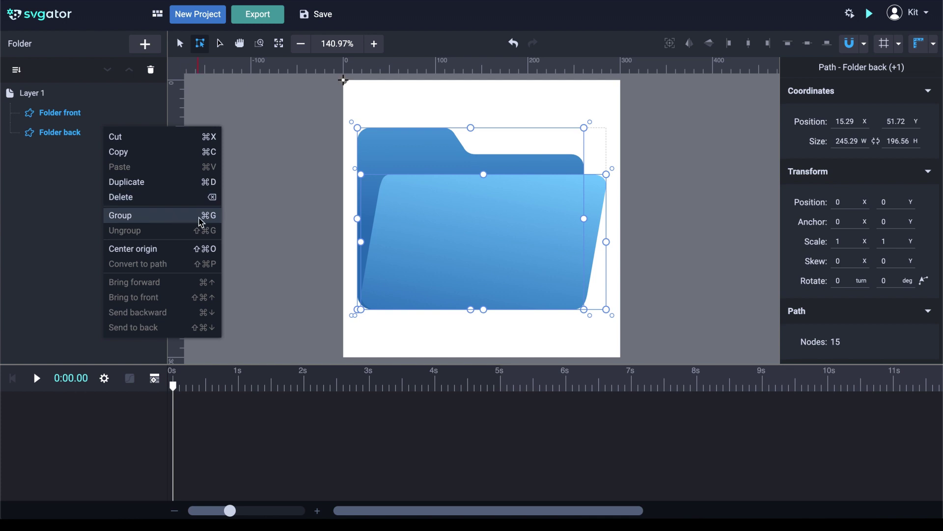
{"action": "left_click", "coordinate": [163, 219]}
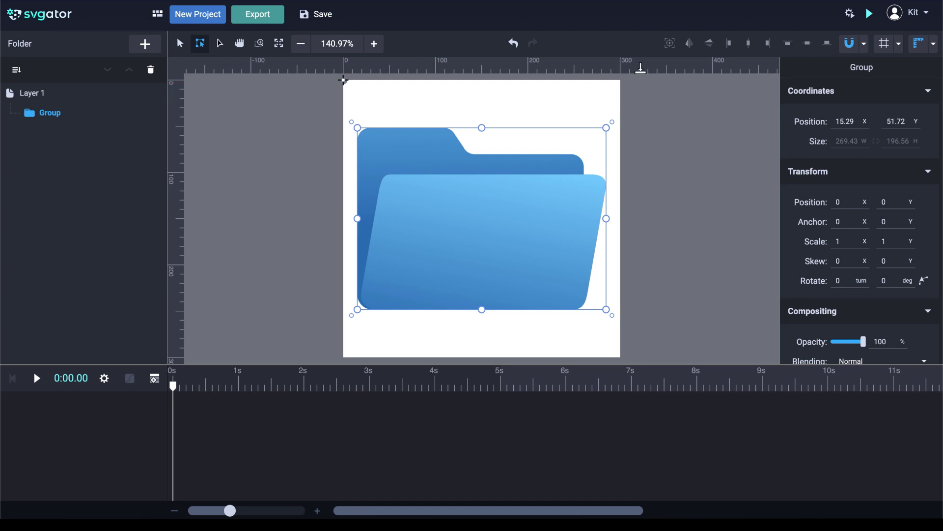
{"action": "left_click", "coordinate": [671, 46]}
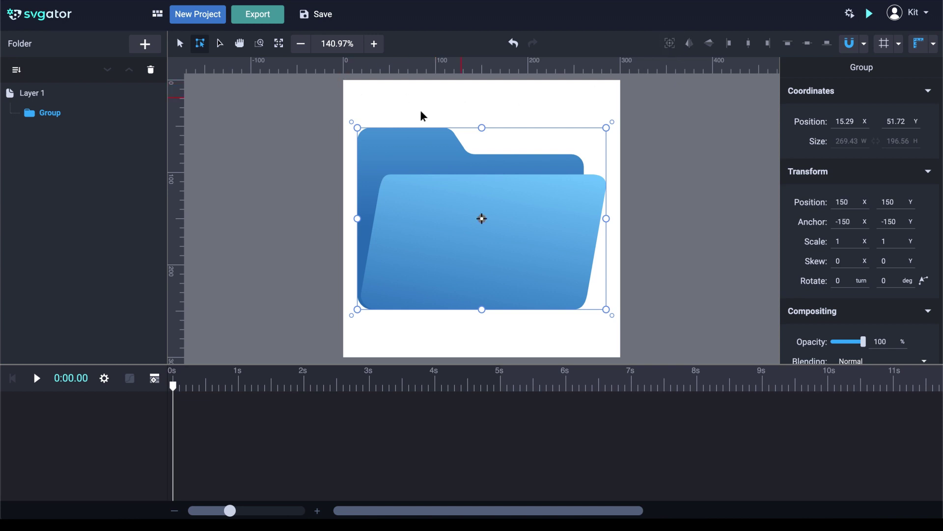
Step: Rename the new group to 'Folder' and select it for animating
{"action": "double_click", "coordinate": [54, 113]}
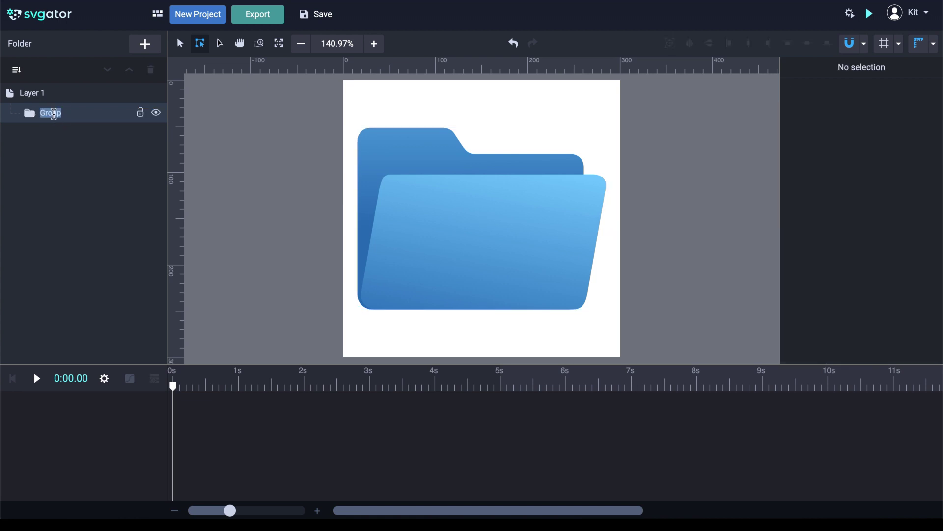
{"action": "type", "text": "Folder"}
{"action": "key", "text": "Return"}
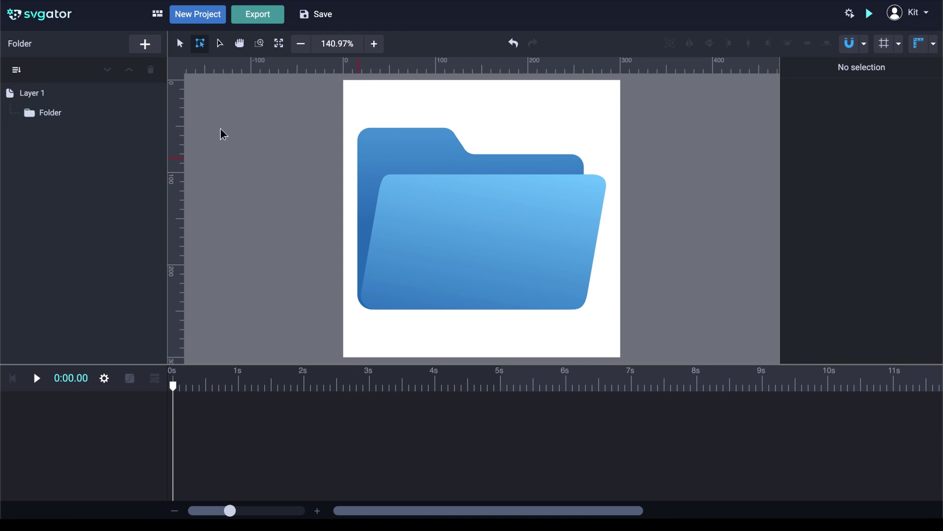
{"action": "left_click", "coordinate": [91, 112]}
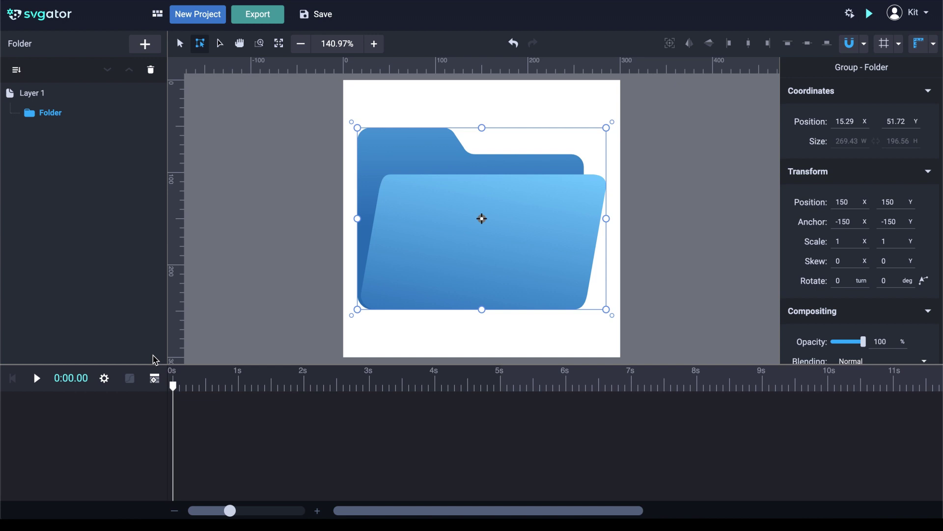
{"action": "left_click", "coordinate": [155, 379]}
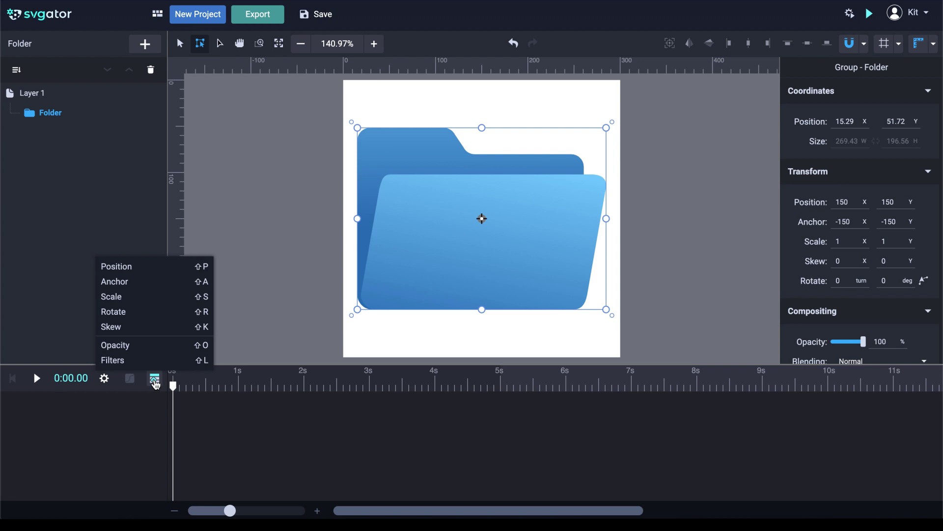
Step: Add a Scale keyframe at 0s with Scale X and Scale Y both 0.50
{"action": "left_click", "coordinate": [157, 303]}
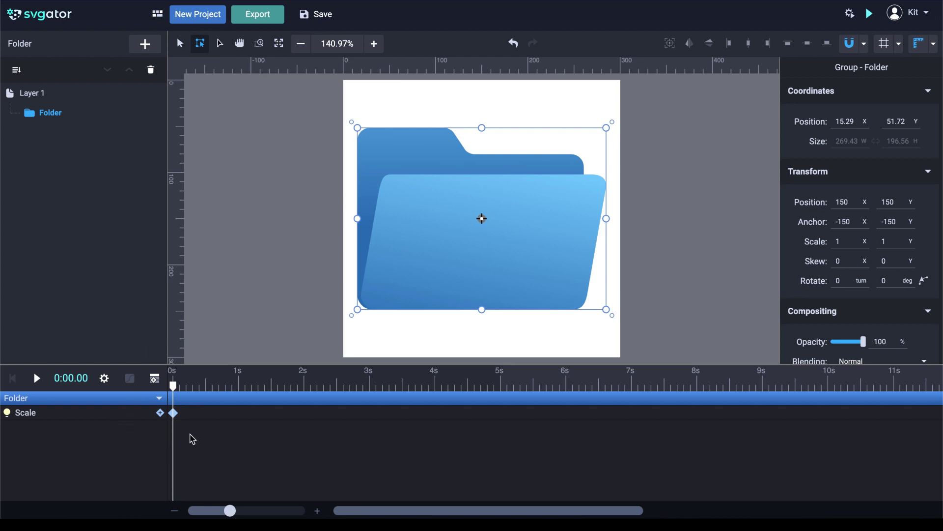
{"action": "left_click", "coordinate": [174, 414]}
{"action": "left_click", "coordinate": [174, 413]}
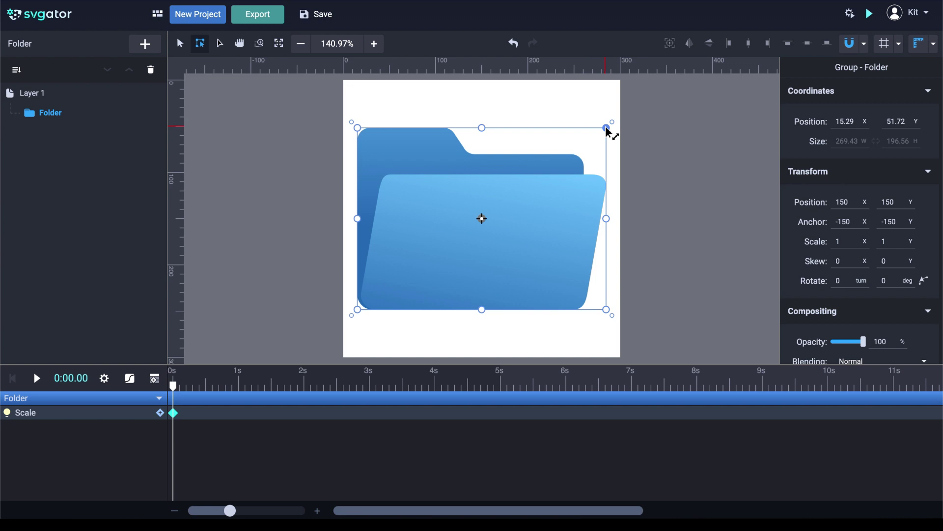
{"action": "left_click_drag", "start_coordinate": [606, 127], "coordinate": [567, 159]}
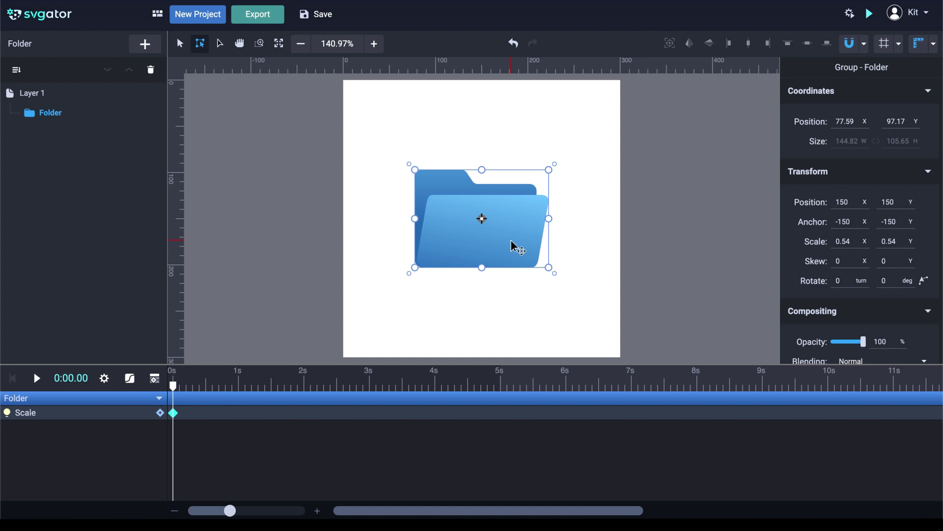
{"action": "left_click", "coordinate": [841, 241]}
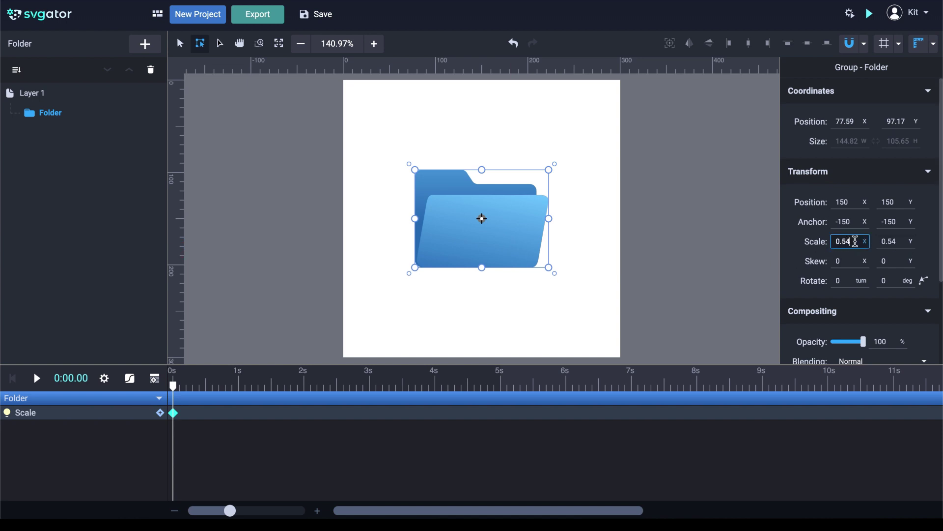
{"action": "key", "text": "BackSpace"}
{"action": "key", "text": "Tab"}
{"action": "type", "text": "0"}
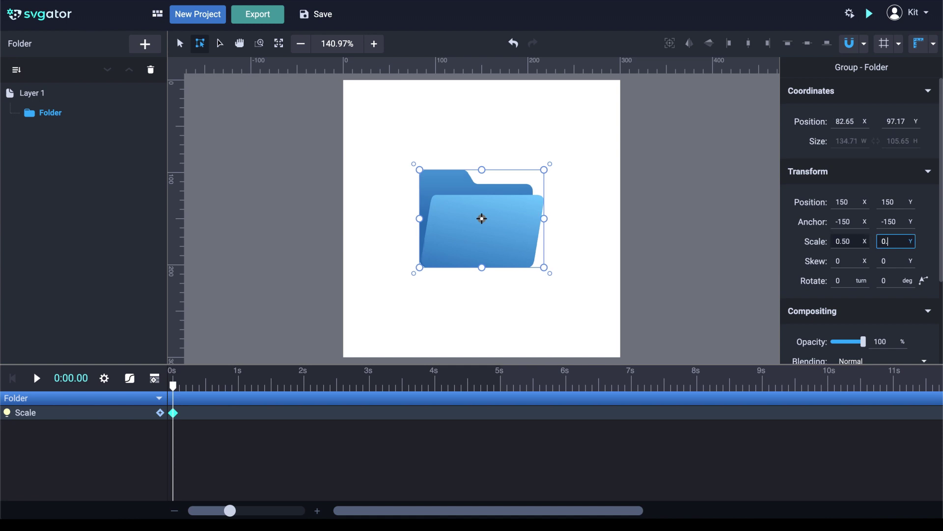
{"action": "type", "text": ".50"}
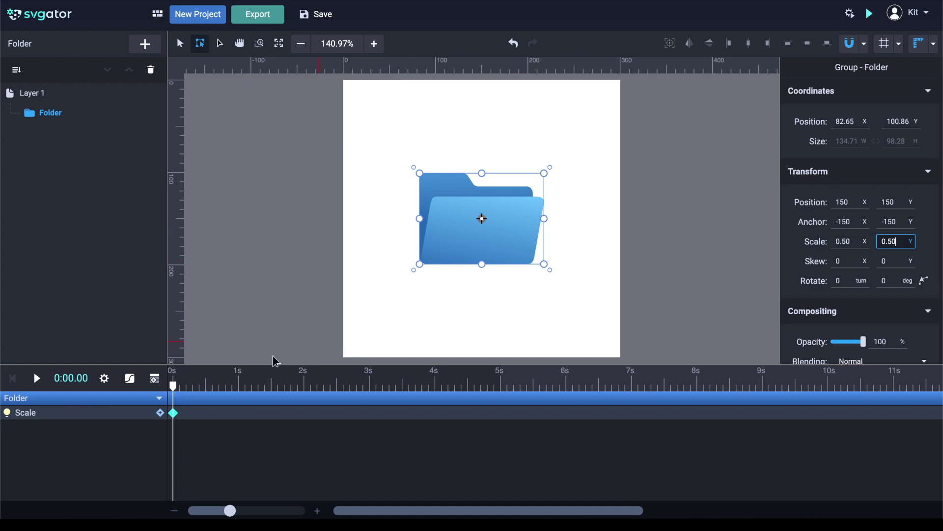
Step: At 0.5s, add a Scale keyframe with Scale X and Y set to 0.90
{"action": "left_click_drag", "start_coordinate": [171, 386], "coordinate": [206, 388]}
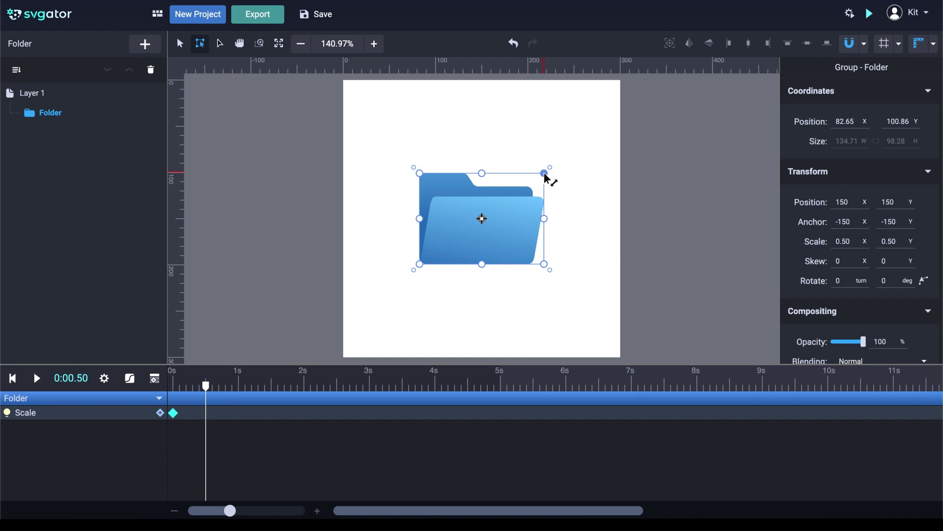
{"action": "left_click_drag", "start_coordinate": [545, 176], "coordinate": [571, 154]}
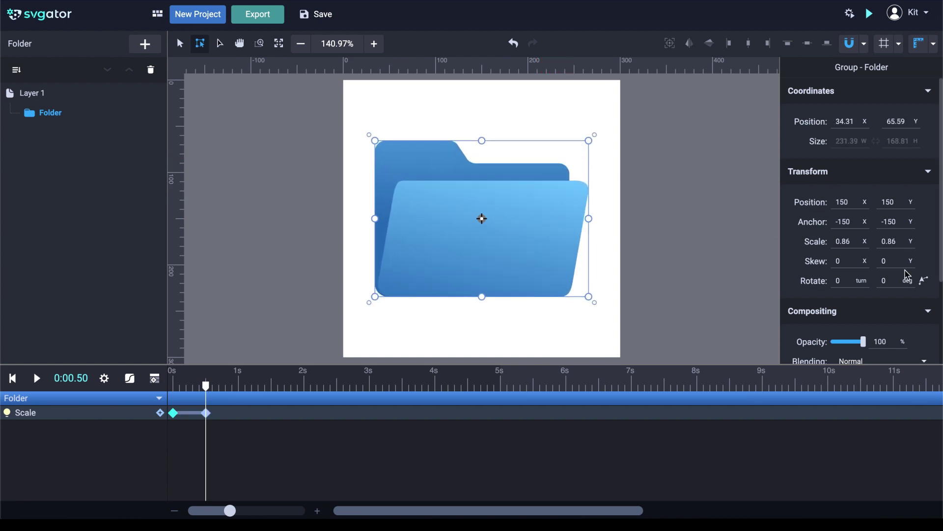
{"action": "left_click", "coordinate": [856, 243]}
{"action": "key", "text": "BackSpace"}
{"action": "key", "text": "BackSpace"}
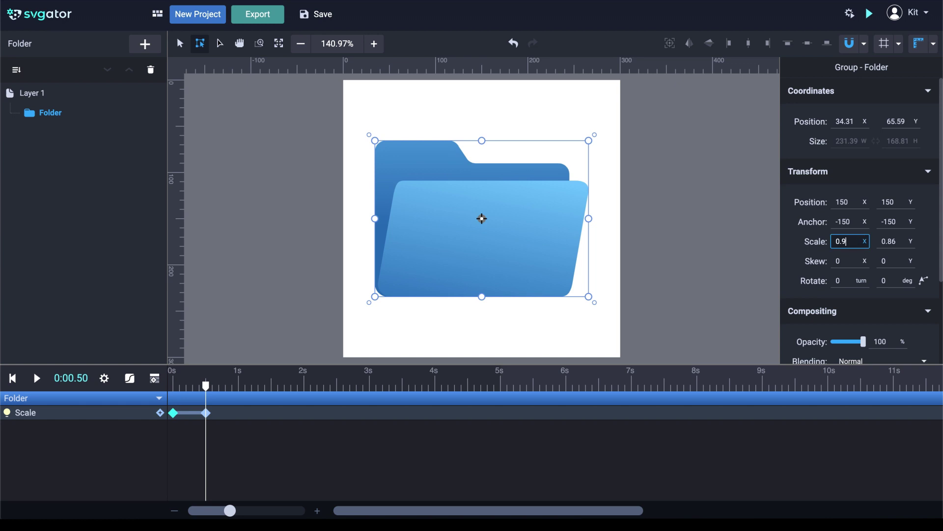
{"action": "type", "text": "9"}
{"action": "key", "text": "Tab"}
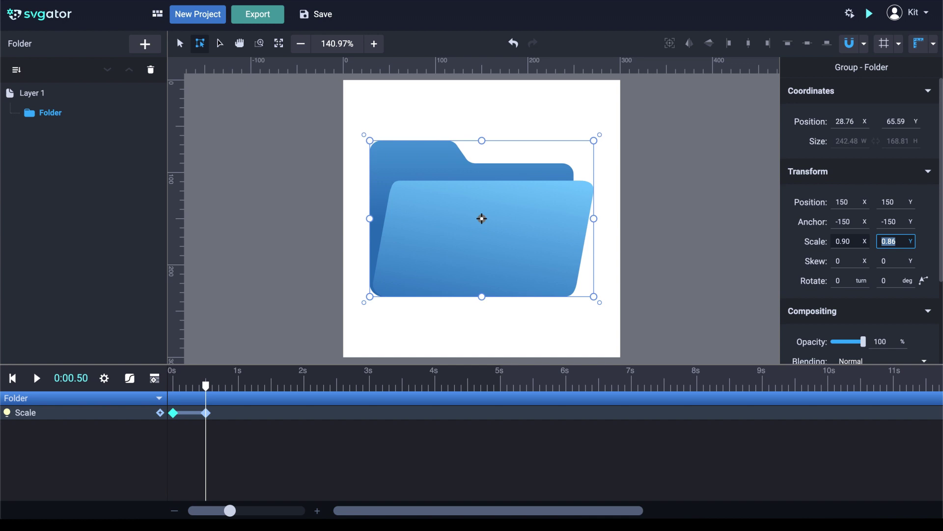
{"action": "type", "text": "0.90"}
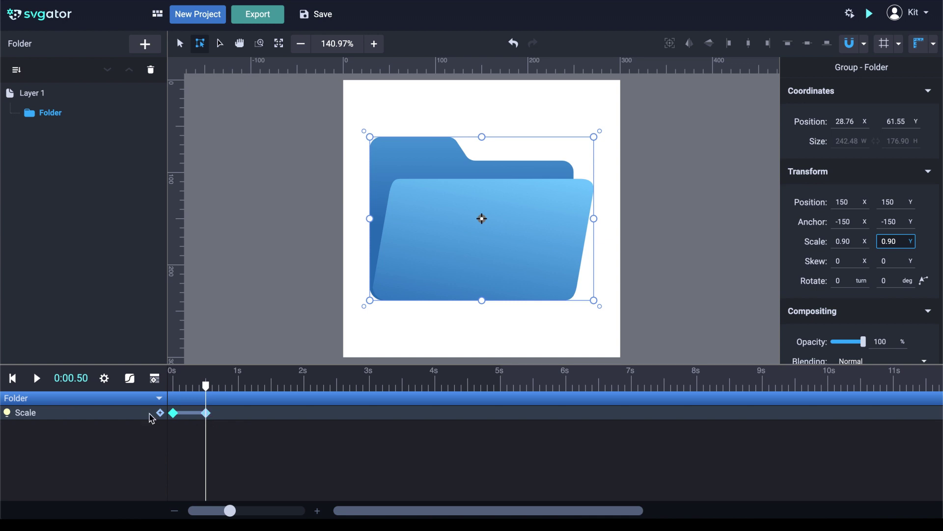
Step: Rewind and play the grow-in animation to preview it, then return to the start
{"action": "left_click", "coordinate": [13, 378]}
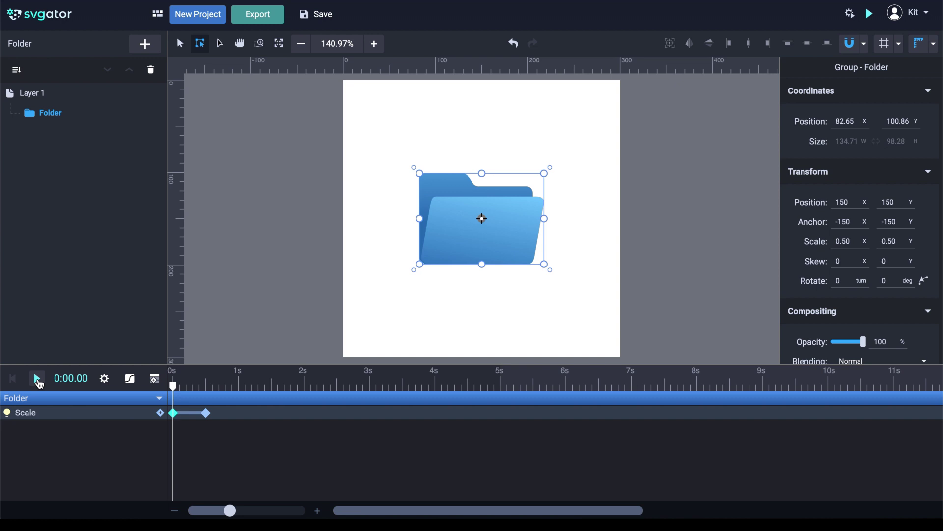
{"action": "left_click", "coordinate": [37, 379]}
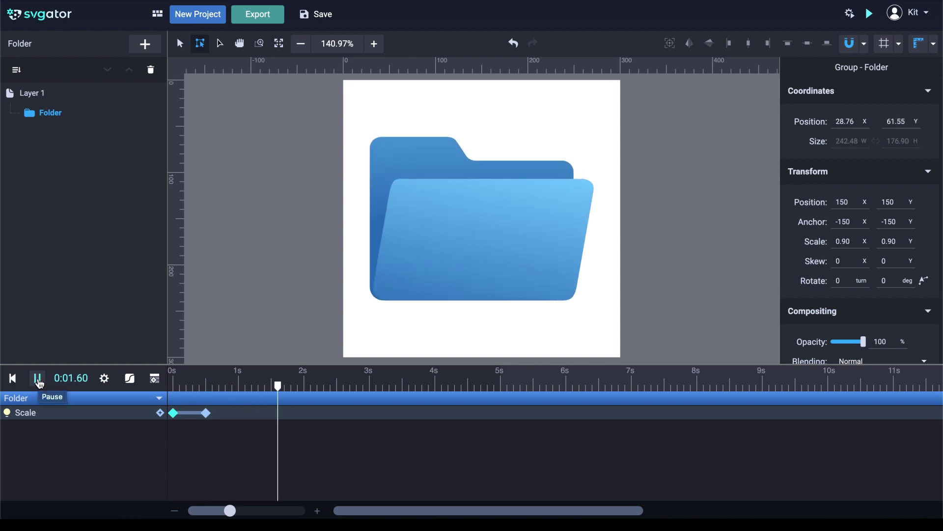
{"action": "left_click", "coordinate": [38, 379]}
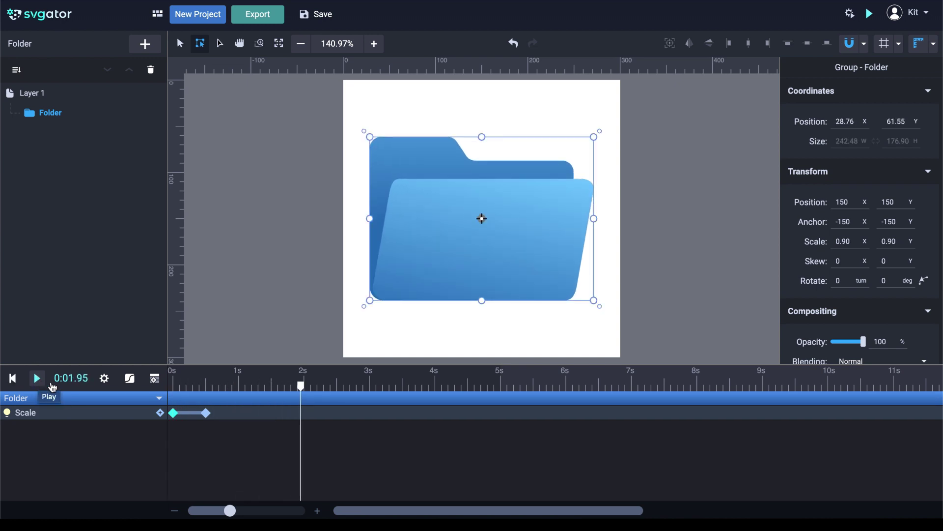
{"action": "left_click", "coordinate": [173, 387]}
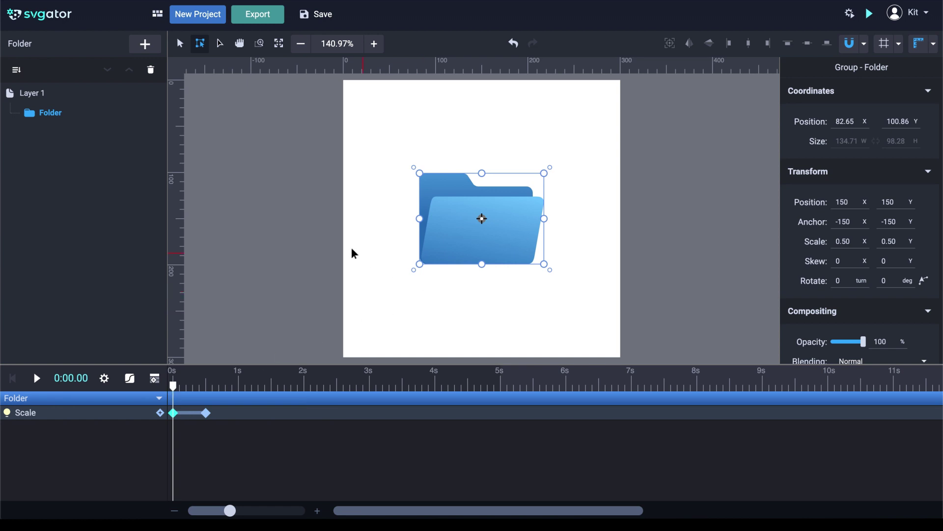
Step: Browse the Symbols, Avatars, Business and Technology libraries, ending on the empty My uploads
{"action": "left_click", "coordinate": [155, 48]}
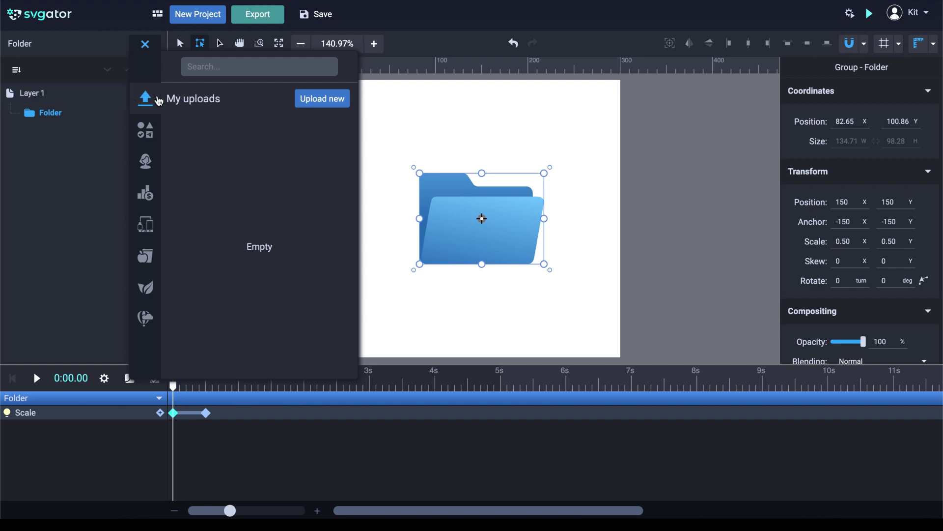
{"action": "left_click", "coordinate": [150, 130]}
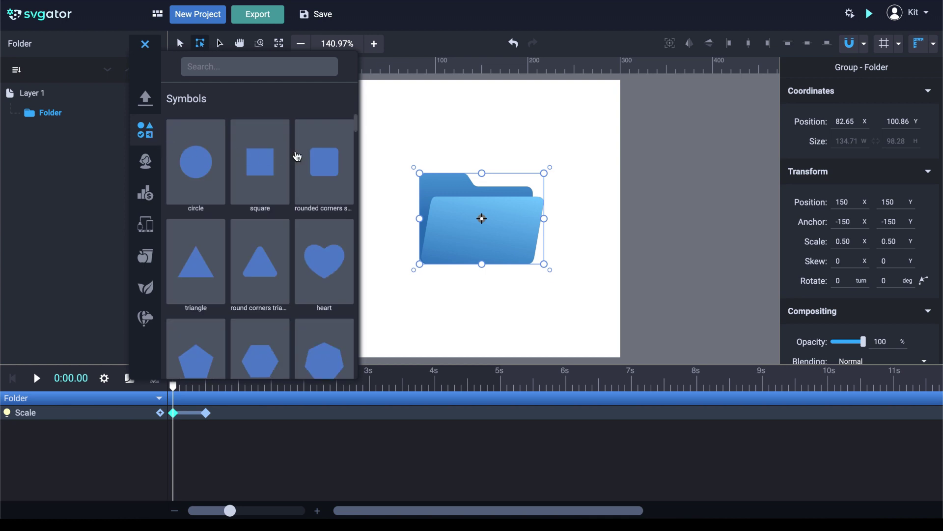
{"action": "scroll", "coordinate": [356, 123], "scroll_direction": "down", "scroll_amount": 2}
{"action": "scroll", "coordinate": [344, 123], "scroll_direction": "up", "scroll_amount": 2}
{"action": "left_click", "coordinate": [147, 166]}
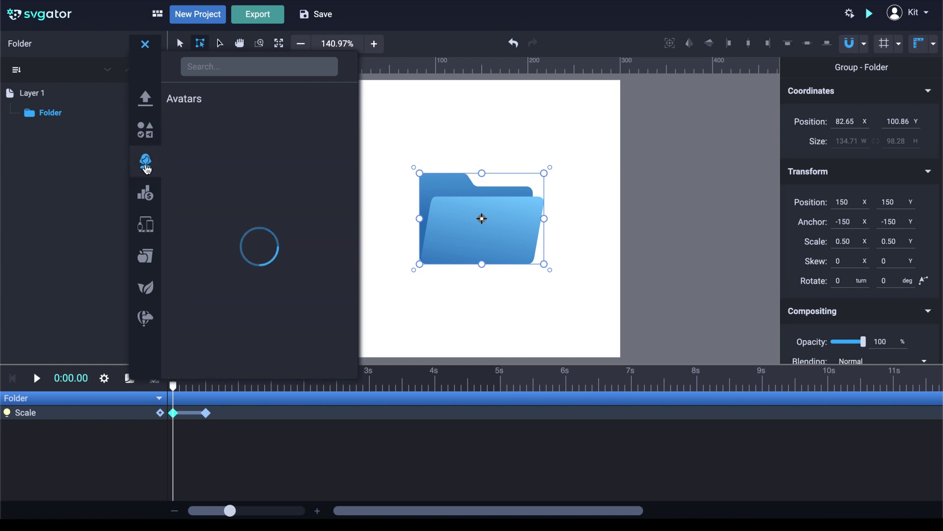
{"action": "left_click", "coordinate": [144, 197]}
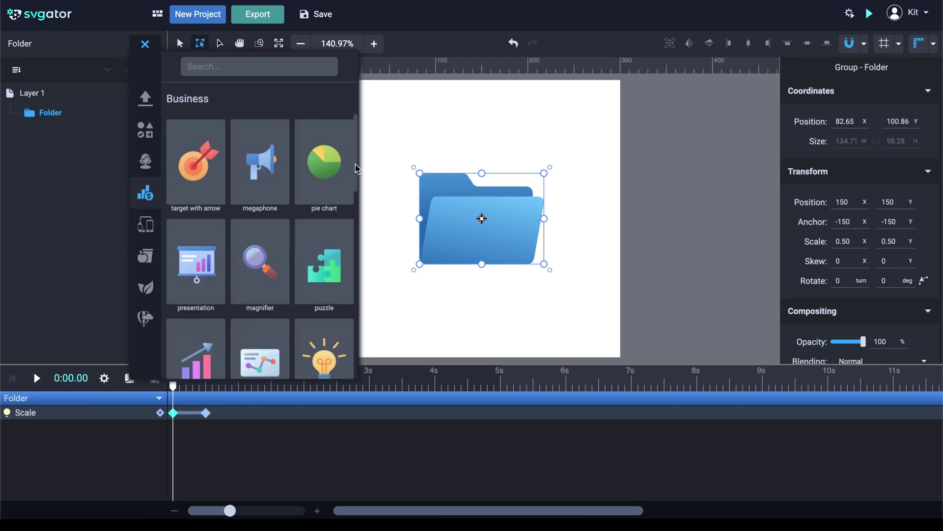
{"action": "left_click_drag", "start_coordinate": [354, 169], "coordinate": [357, 189]}
{"action": "left_click", "coordinate": [145, 225]}
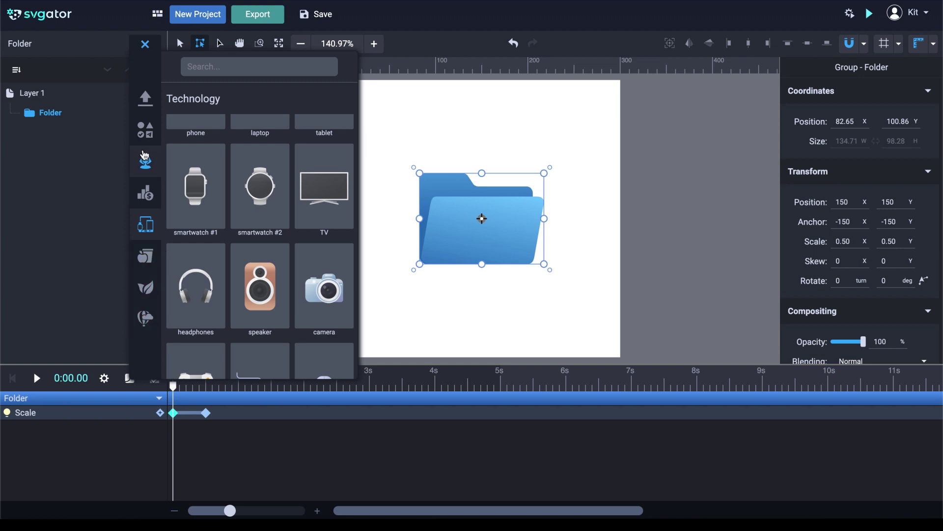
{"action": "left_click", "coordinate": [142, 102]}
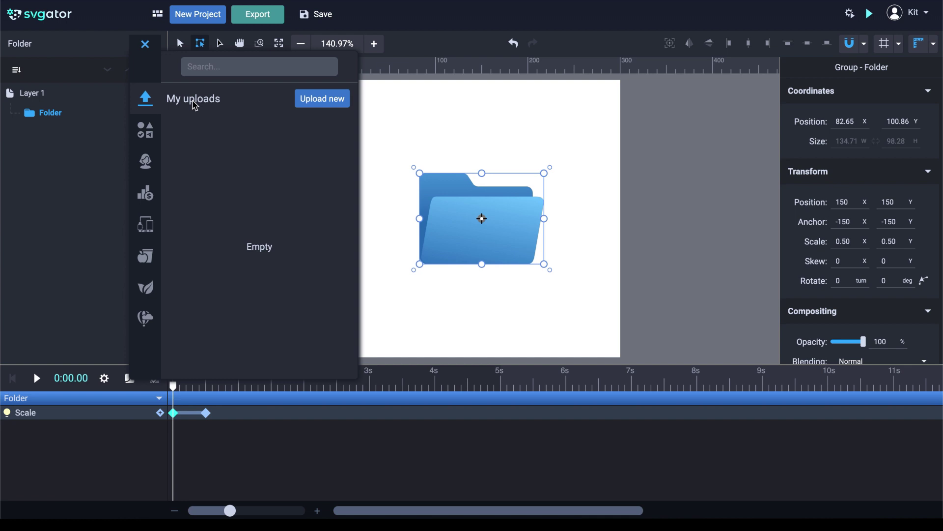
Step: Upload Pencil icon.svg to My uploads and insert it onto the canvas
{"action": "left_click", "coordinate": [335, 106]}
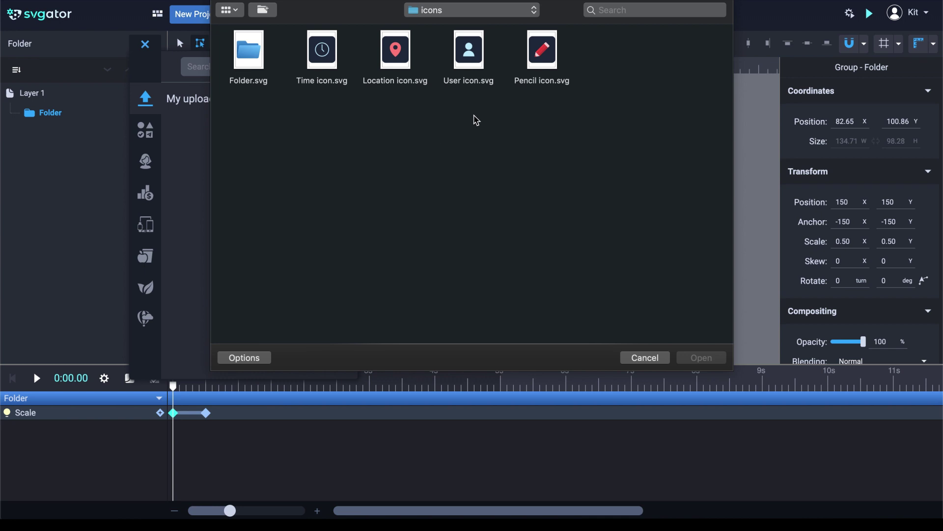
{"action": "left_click", "coordinate": [542, 64]}
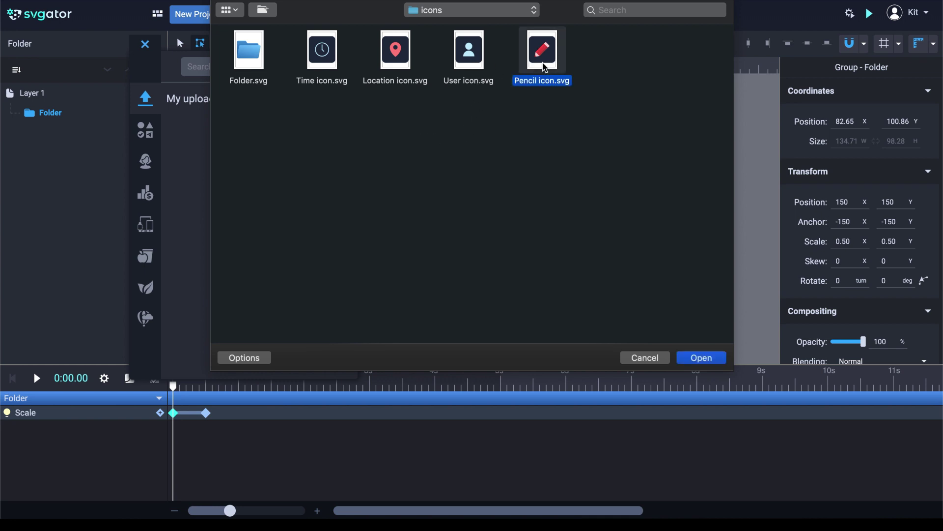
{"action": "left_click", "coordinate": [696, 355]}
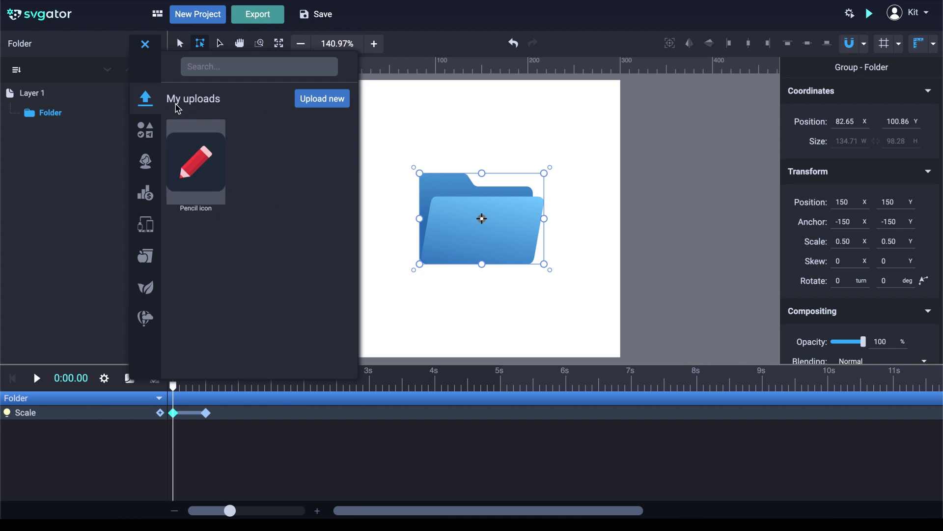
{"action": "left_click", "coordinate": [189, 165]}
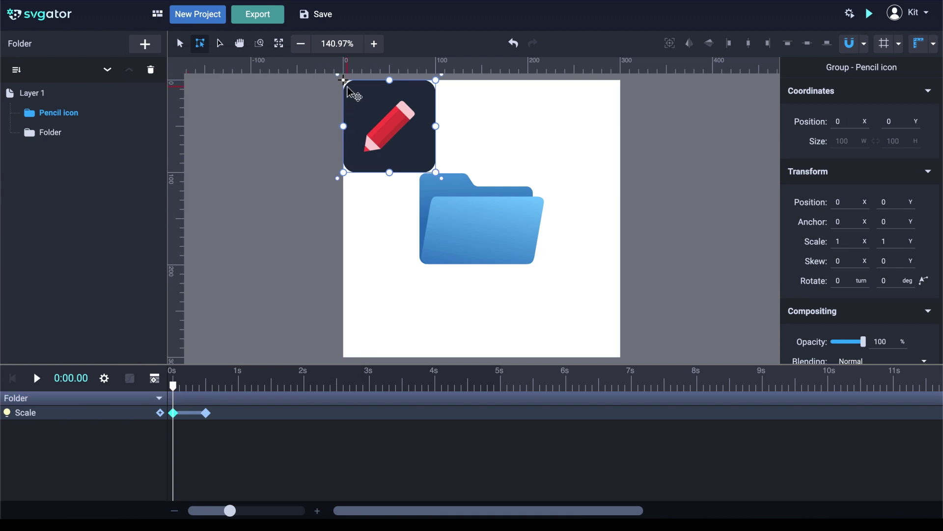
Step: Center the pencil icon's anchor and drag it onto the folder's right half (181.95, 126.04)
{"action": "left_click", "coordinate": [671, 43]}
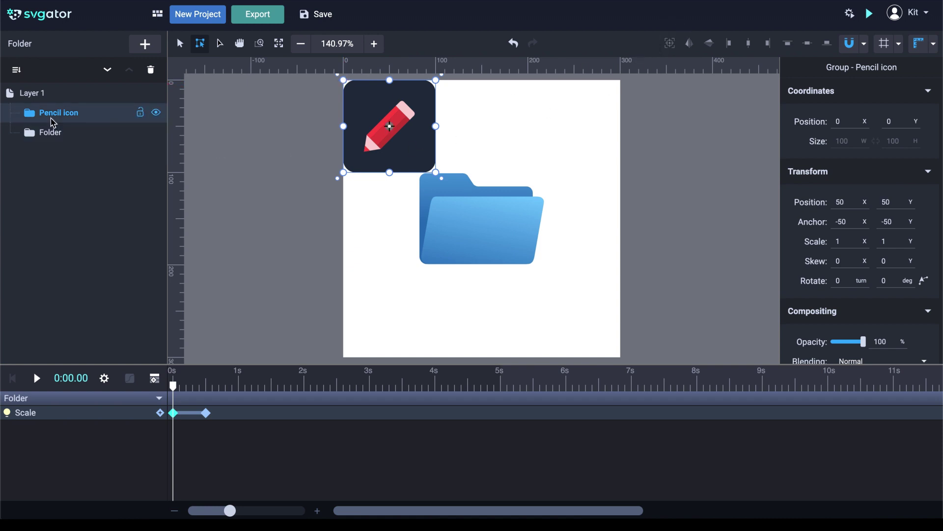
{"action": "left_click", "coordinate": [30, 118]}
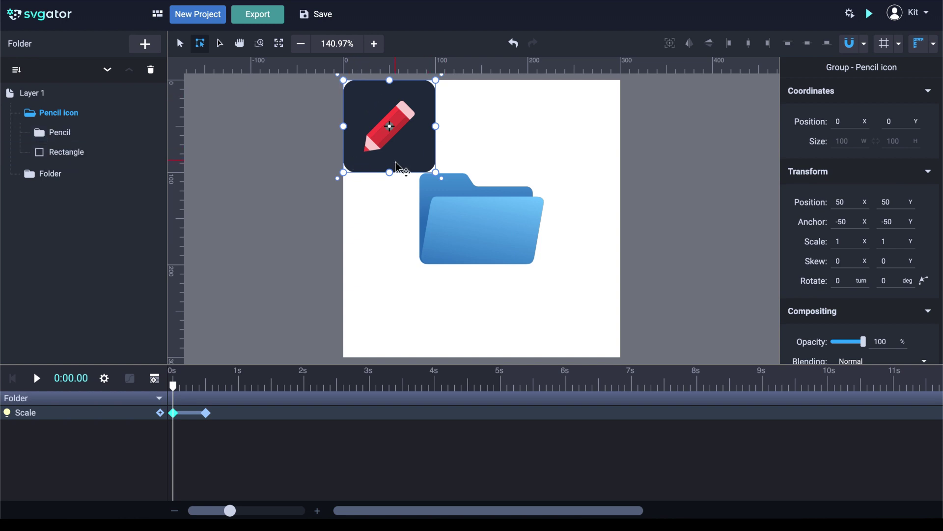
{"action": "left_click", "coordinate": [30, 112]}
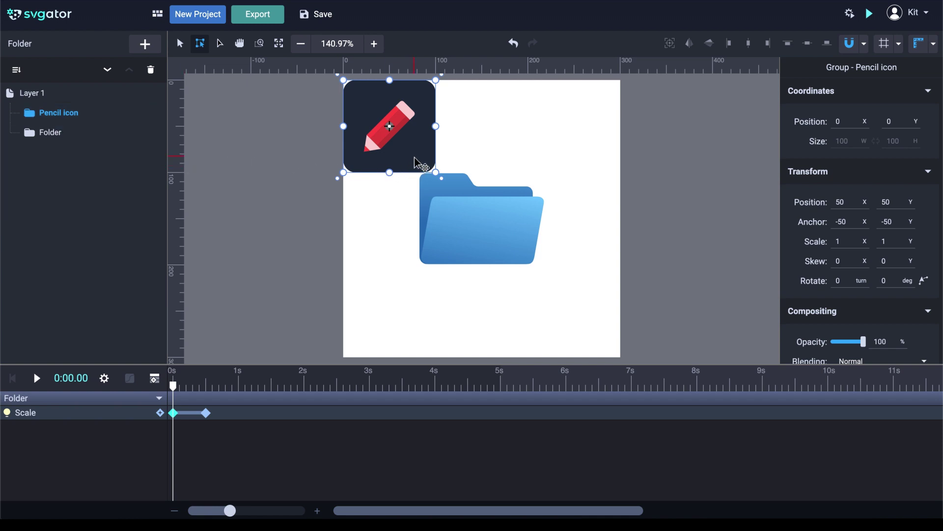
{"action": "mouse_move", "coordinate": [411, 147]}
{"action": "left_mouse_down"}
{"action": "mouse_move", "coordinate": [507, 183]}
{"action": "mouse_move", "coordinate": [552, 214]}
{"action": "mouse_move", "coordinate": [537, 242]}
{"action": "mouse_move", "coordinate": [514, 212]}
{"action": "mouse_move", "coordinate": [516, 234]}
{"action": "mouse_move", "coordinate": [547, 219]}
{"action": "mouse_move", "coordinate": [532, 216]}
{"action": "left_mouse_up"}
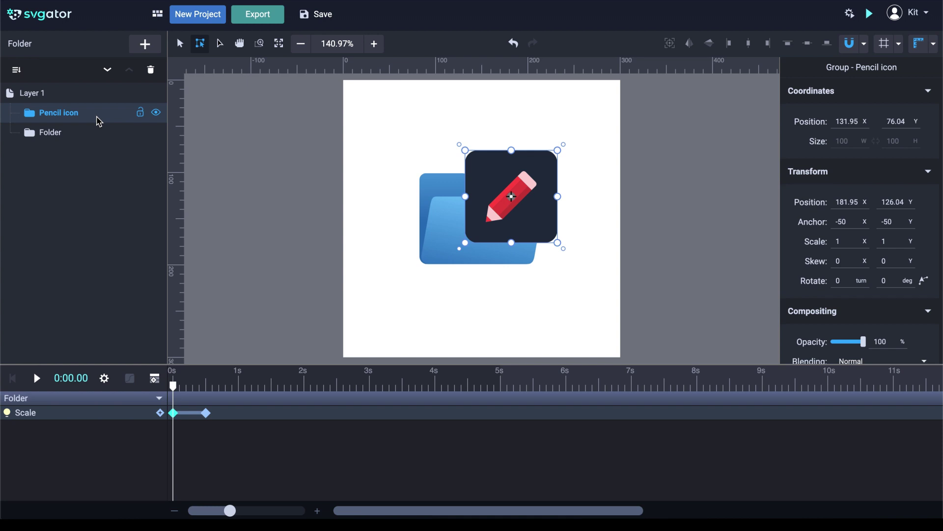
Step: Place the Pencil icon layer inside the Folder group between Folder front and Folder back
{"action": "left_click", "coordinate": [107, 72]}
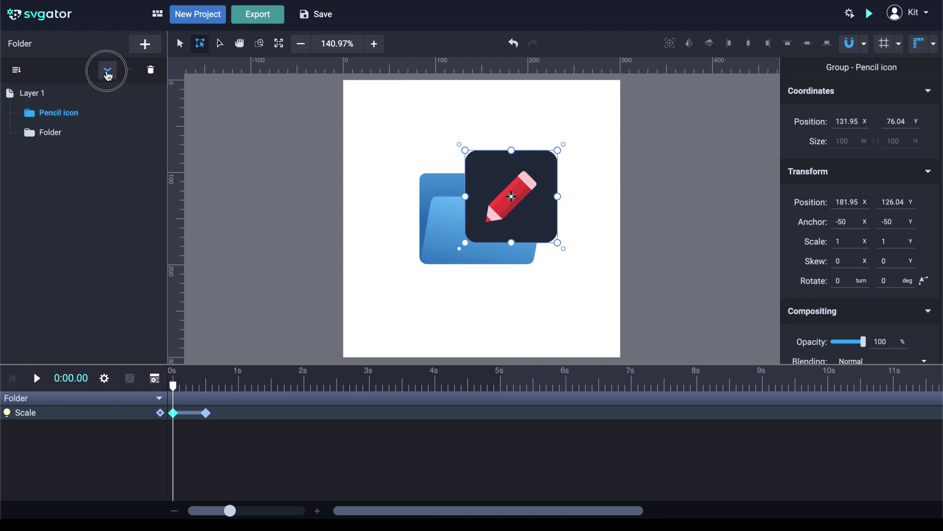
{"action": "left_click", "coordinate": [129, 70]}
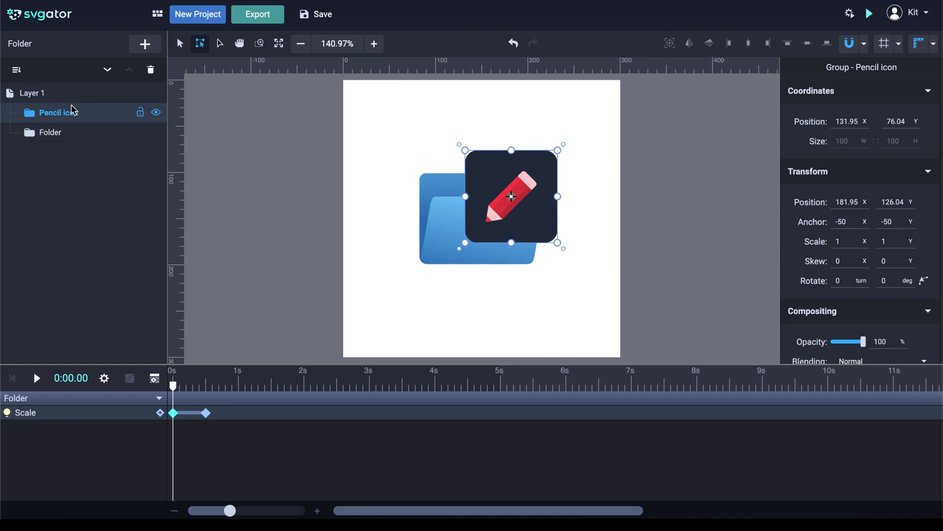
{"action": "mouse_move", "coordinate": [88, 113]}
{"action": "left_mouse_down"}
{"action": "mouse_move", "coordinate": [83, 174]}
{"action": "mouse_move", "coordinate": [80, 109]}
{"action": "mouse_move", "coordinate": [78, 176]}
{"action": "mouse_move", "coordinate": [76, 120]}
{"action": "mouse_move", "coordinate": [13, 115]}
{"action": "mouse_move", "coordinate": [10, 129]}
{"action": "mouse_move", "coordinate": [11, 112]}
{"action": "mouse_move", "coordinate": [12, 139]}
{"action": "left_mouse_up"}
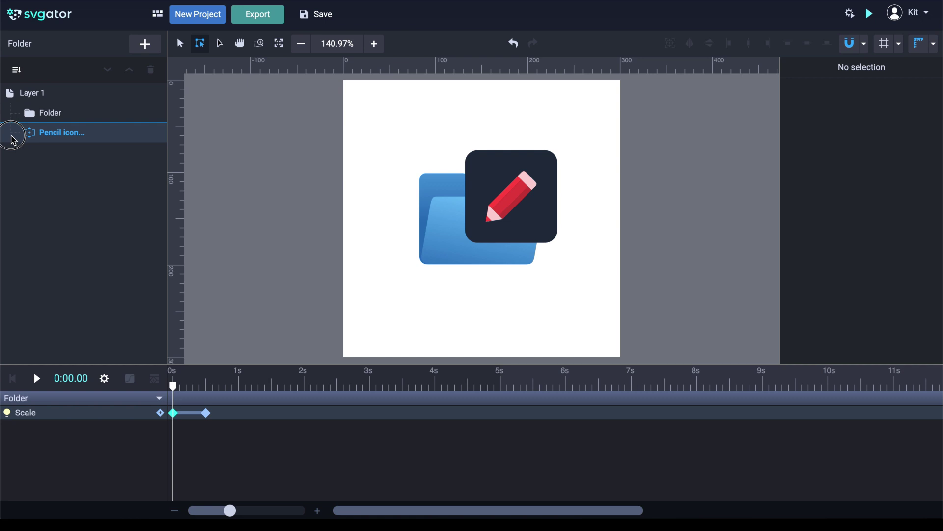
{"action": "left_click_drag", "start_coordinate": [11, 139], "coordinate": [16, 144]}
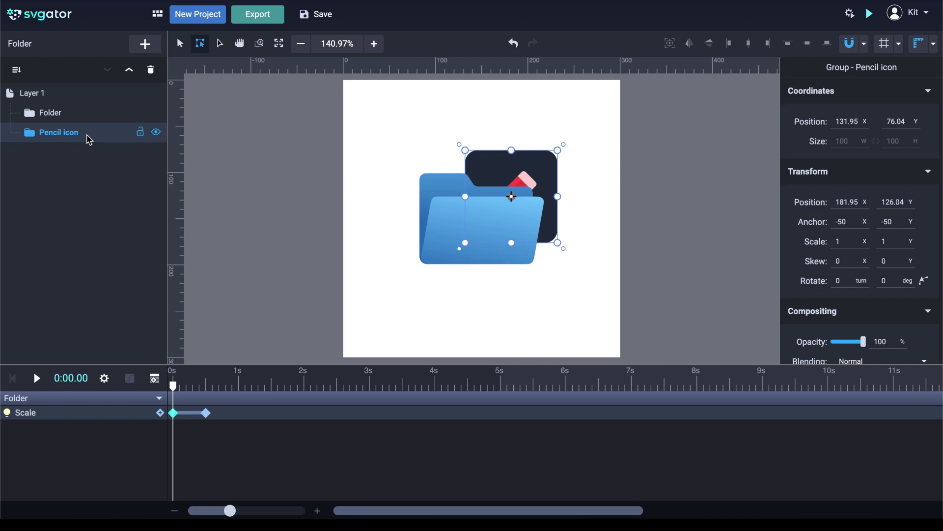
{"action": "mouse_move", "coordinate": [87, 137]}
{"action": "left_mouse_down"}
{"action": "mouse_move", "coordinate": [84, 114]}
{"action": "mouse_move", "coordinate": [81, 155]}
{"action": "left_mouse_up"}
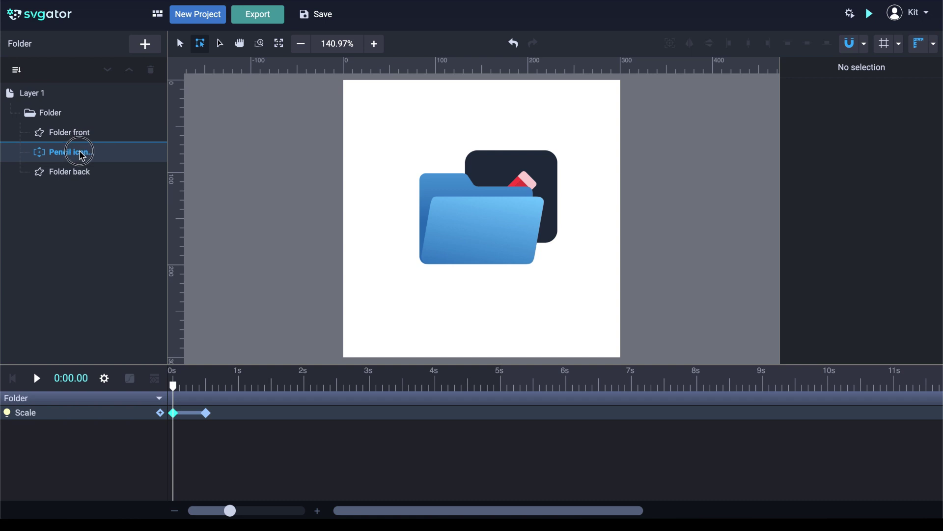
Step: Place the Pencil group between Folder front and back, drop it into the folder, and go to 0.3 s
{"action": "left_click_drag", "start_coordinate": [82, 156], "coordinate": [82, 156]}
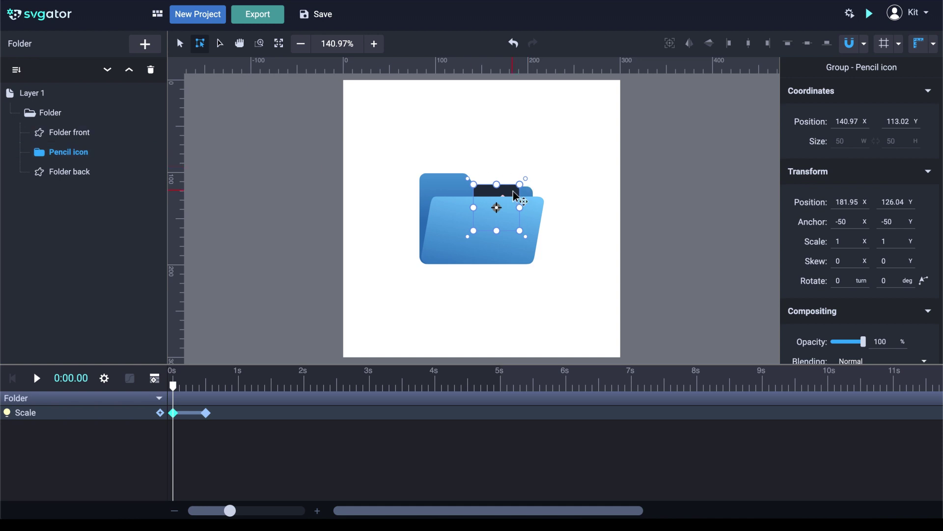
{"action": "mouse_move", "coordinate": [511, 190]}
{"action": "left_mouse_down"}
{"action": "mouse_move", "coordinate": [495, 202]}
{"action": "mouse_move", "coordinate": [499, 211]}
{"action": "left_mouse_up"}
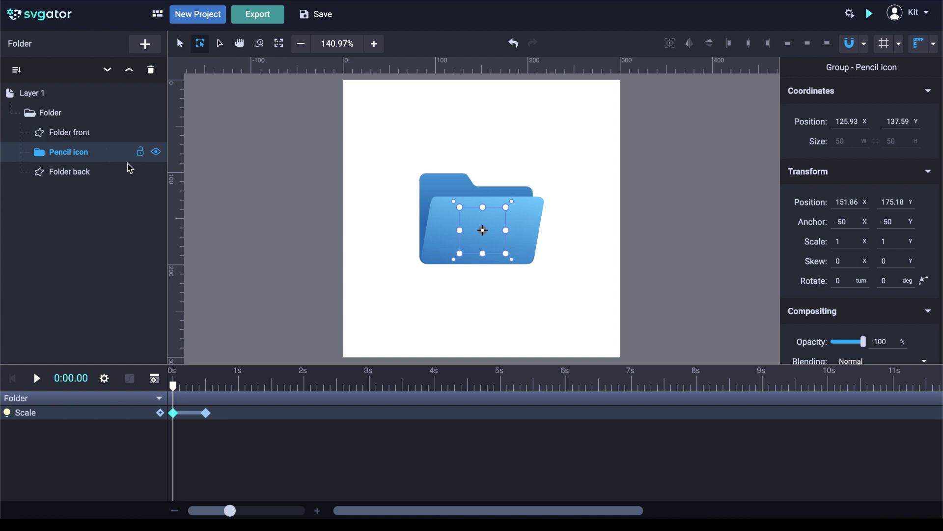
{"action": "left_click_drag", "start_coordinate": [174, 391], "coordinate": [196, 391]}
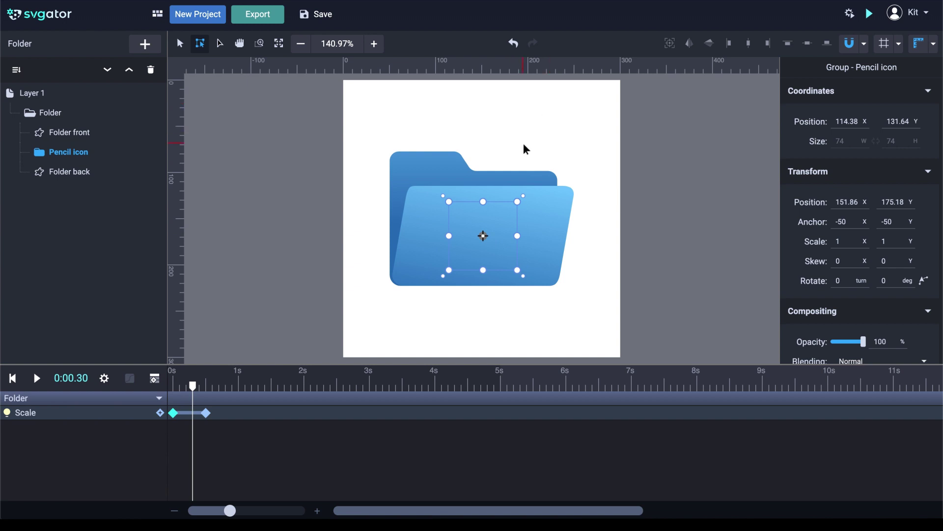
Step: Keyframe the pencil's Position at 0.3 s and raise it above the folder's top-right corner at 1.2 s
{"action": "left_click", "coordinate": [155, 378]}
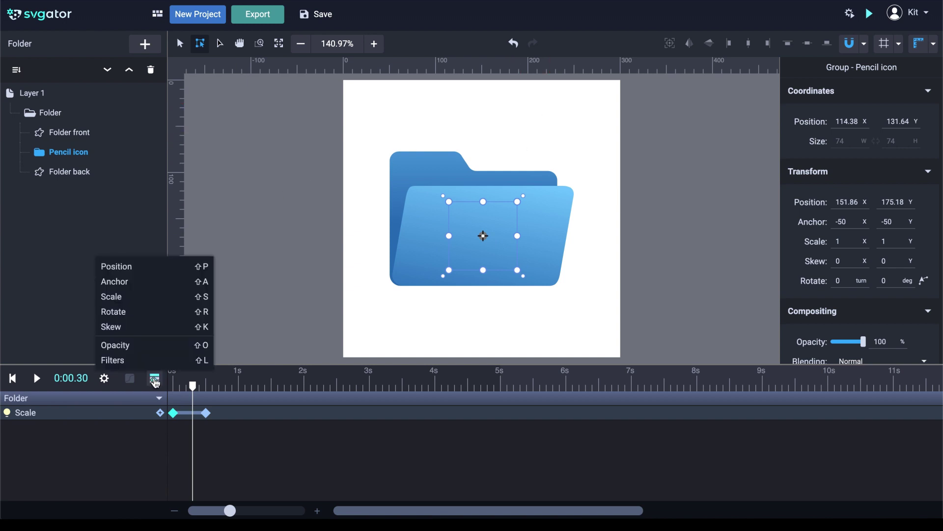
{"action": "left_click", "coordinate": [155, 270]}
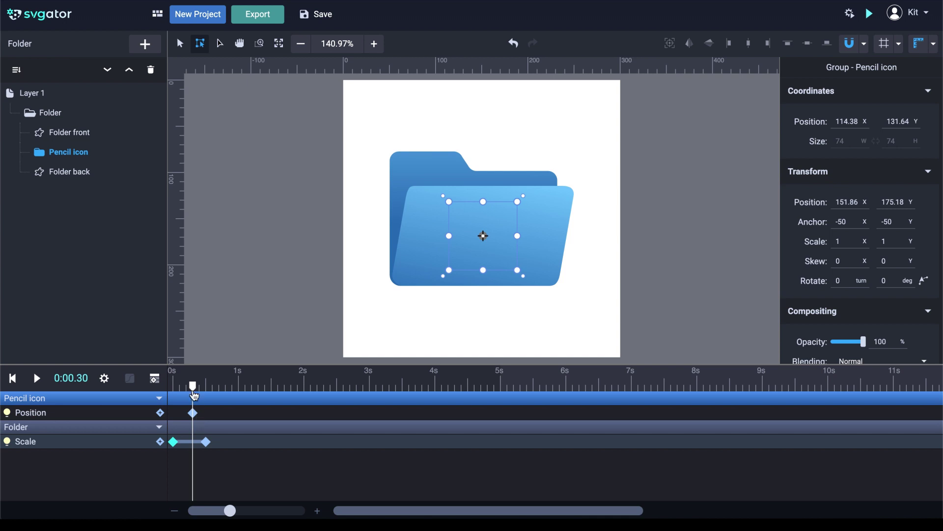
{"action": "left_click_drag", "start_coordinate": [193, 389], "coordinate": [251, 392]}
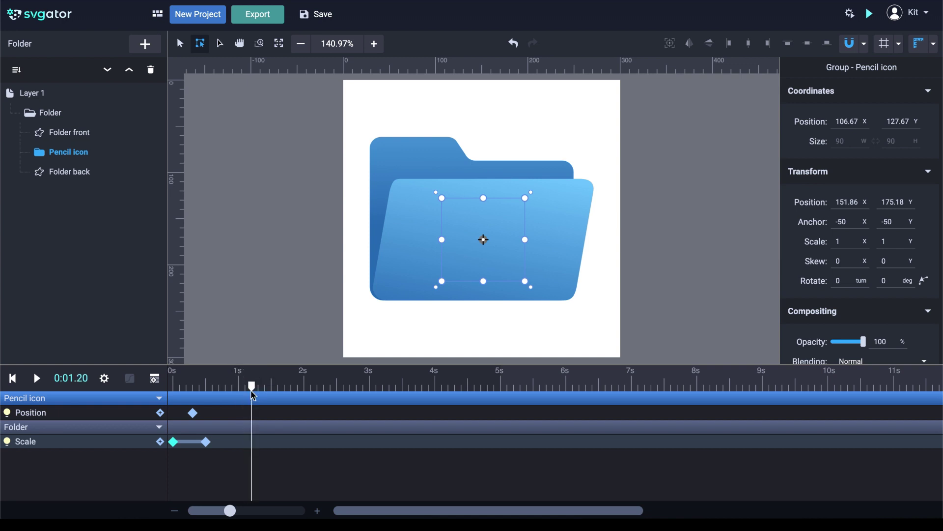
{"action": "left_click_drag", "start_coordinate": [508, 253], "coordinate": [556, 150]}
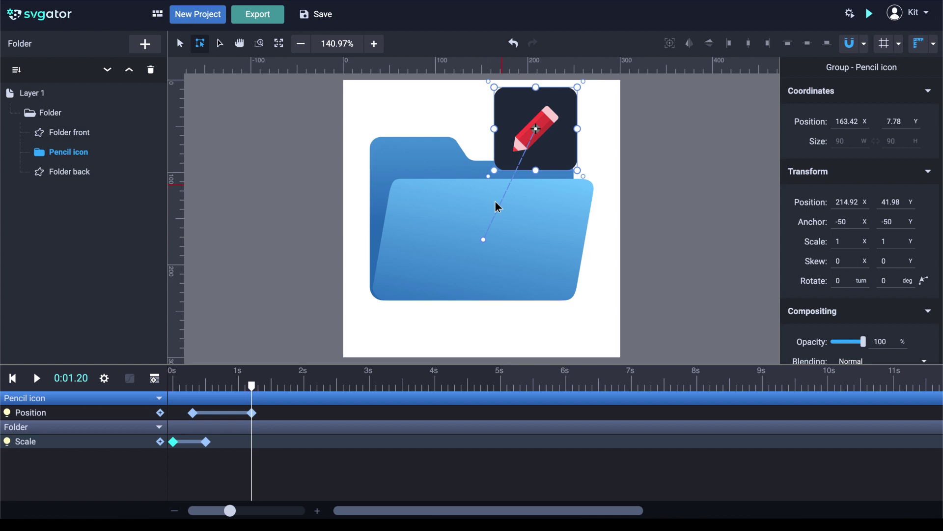
{"action": "left_click", "coordinate": [37, 379]}
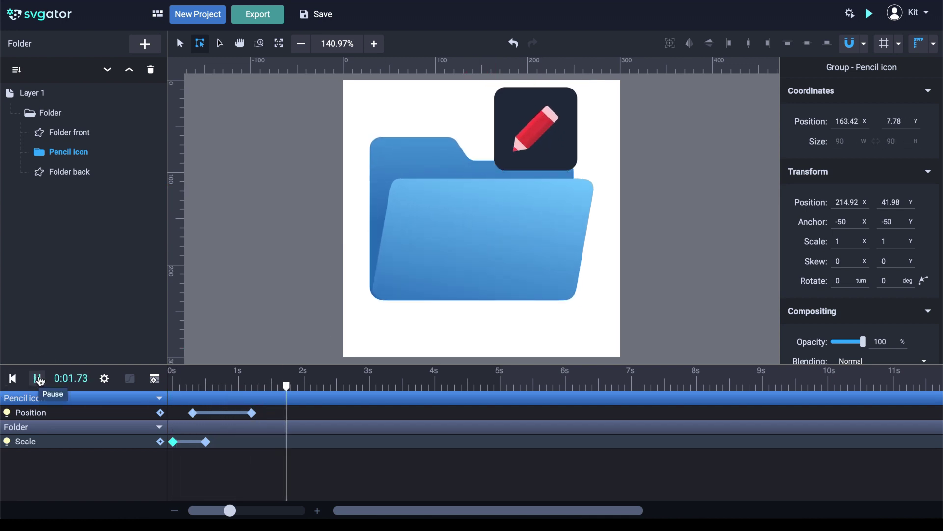
{"action": "left_click", "coordinate": [38, 378]}
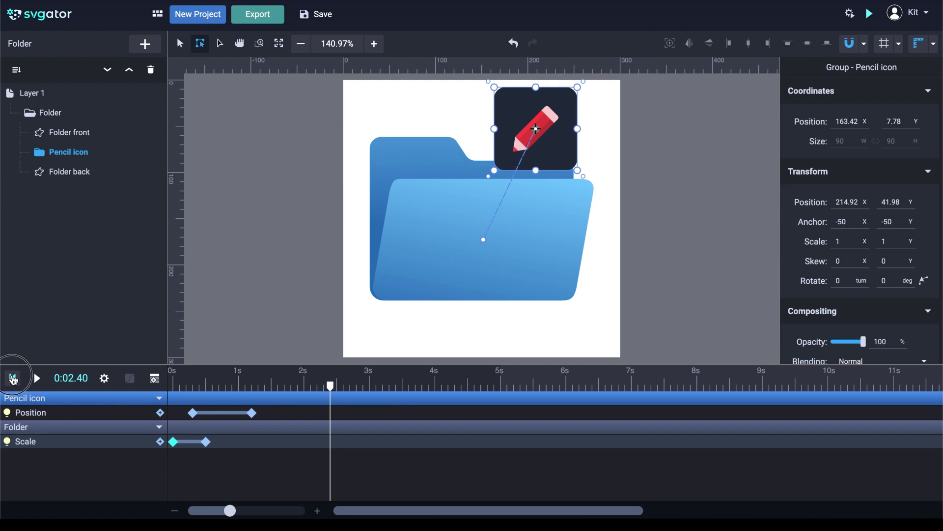
Step: Bend the pencil's straight motion path into a curve using its control handles, and preview it
{"action": "left_click", "coordinate": [12, 379]}
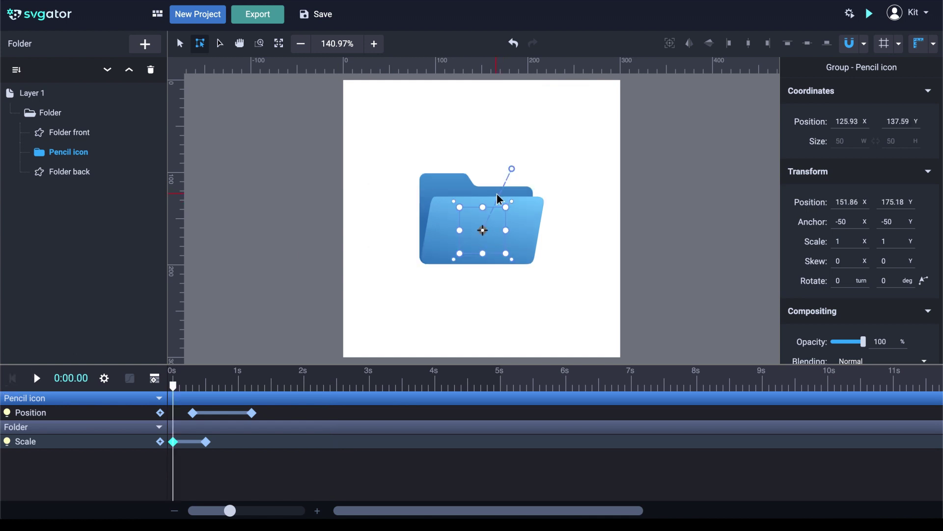
{"action": "left_click", "coordinate": [193, 413]}
{"action": "left_click", "coordinate": [486, 206]}
{"action": "mouse_move", "coordinate": [496, 199]}
{"action": "left_mouse_down"}
{"action": "mouse_move", "coordinate": [466, 215]}
{"action": "mouse_move", "coordinate": [460, 196]}
{"action": "left_mouse_up"}
{"action": "left_click_drag", "start_coordinate": [492, 158], "coordinate": [490, 167]}
{"action": "left_click_drag", "start_coordinate": [461, 197], "coordinate": [471, 201]}
{"action": "left_click", "coordinate": [38, 378]}
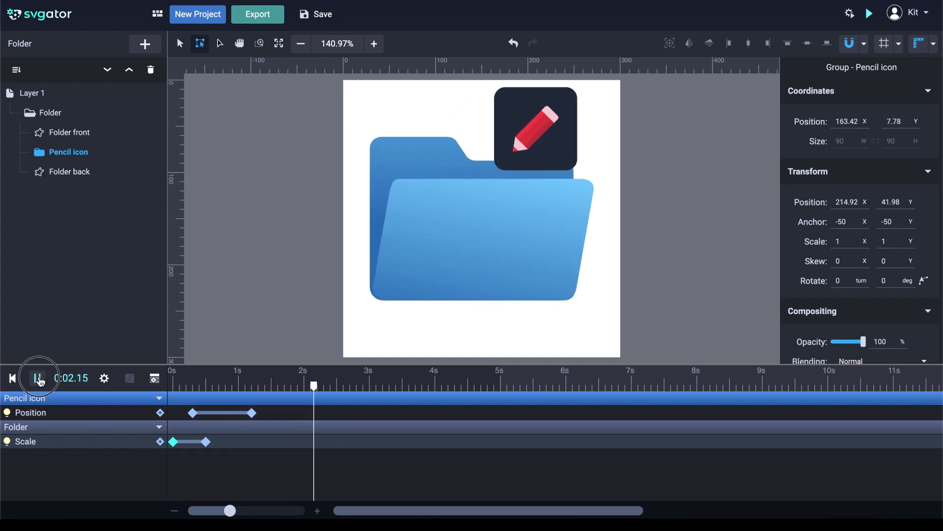
{"action": "key", "text": "space"}
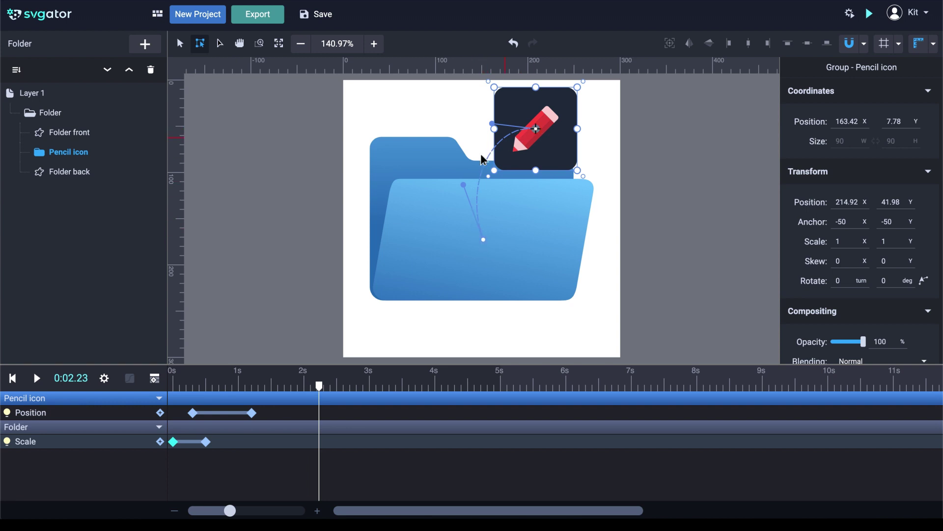
Step: Refine the curvature so the path arcs up past the folder's top-right corner
{"action": "left_click_drag", "start_coordinate": [464, 185], "coordinate": [571, 223]}
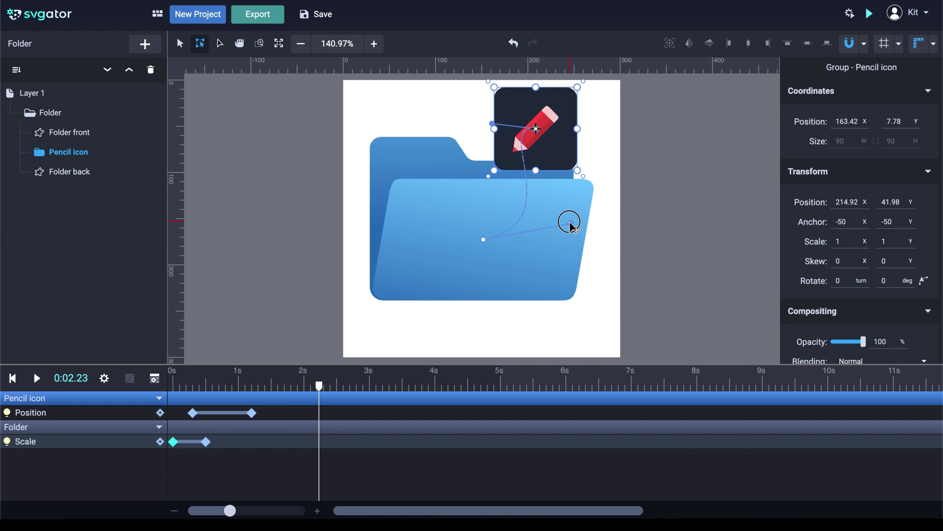
{"action": "mouse_move", "coordinate": [488, 121]}
{"action": "left_mouse_down"}
{"action": "mouse_move", "coordinate": [470, 111]}
{"action": "mouse_move", "coordinate": [489, 118]}
{"action": "left_mouse_up"}
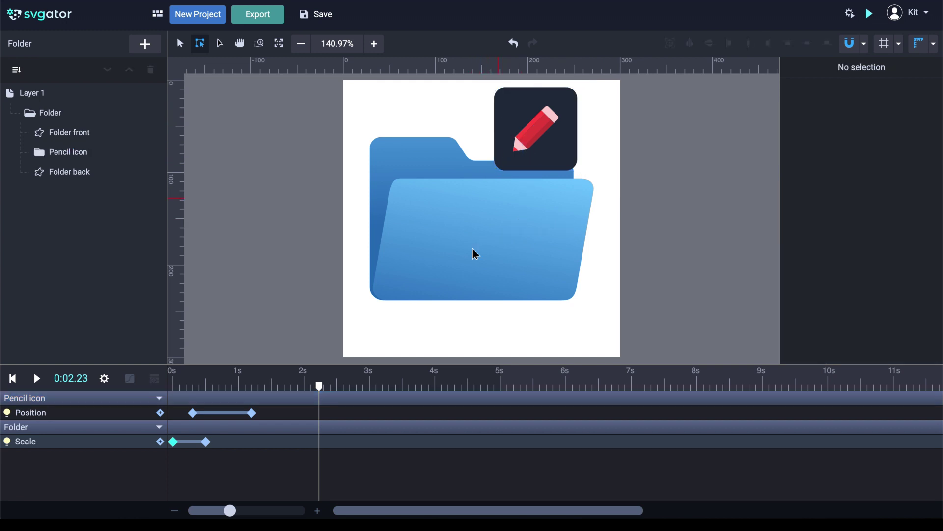
{"action": "left_click", "coordinate": [229, 399]}
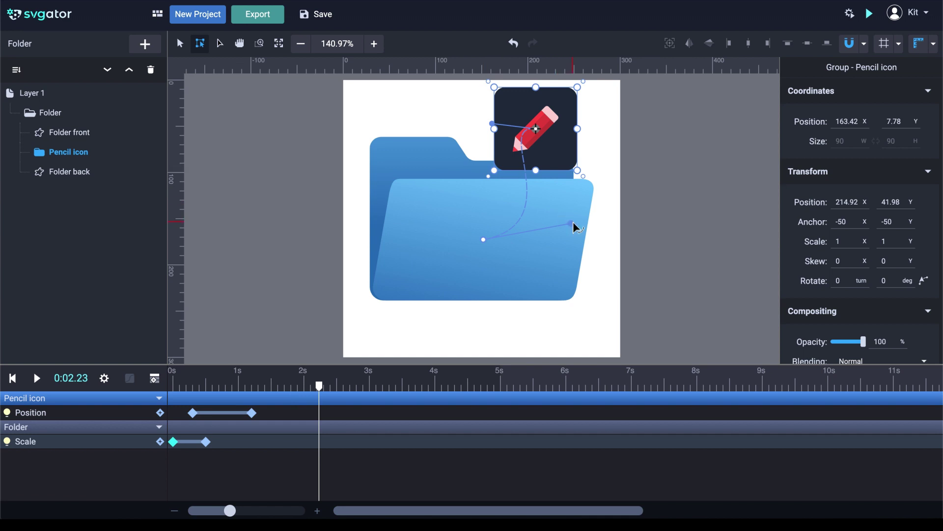
{"action": "left_click_drag", "start_coordinate": [572, 224], "coordinate": [450, 191]}
Step: At 0.3 s, add a Rotate keyframe to the pencil set to 1 turn
{"action": "left_click", "coordinate": [193, 385]}
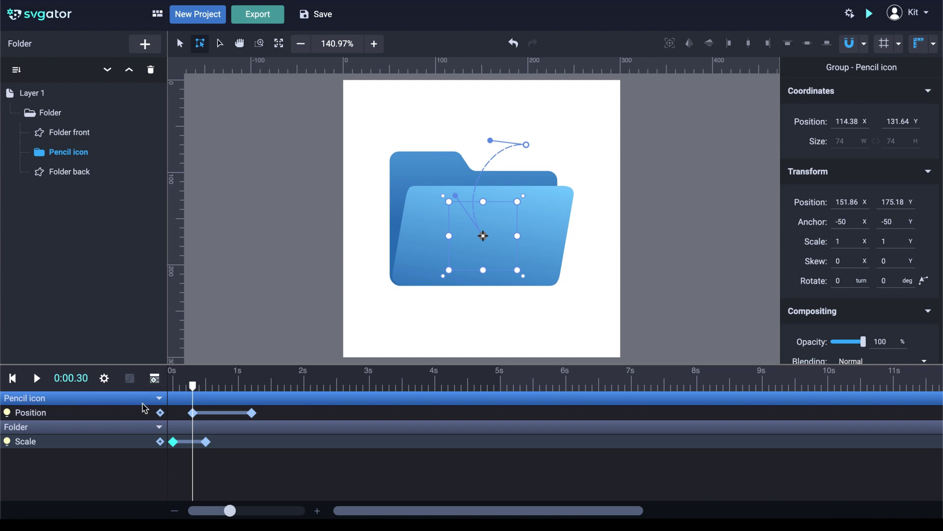
{"action": "left_click", "coordinate": [155, 379]}
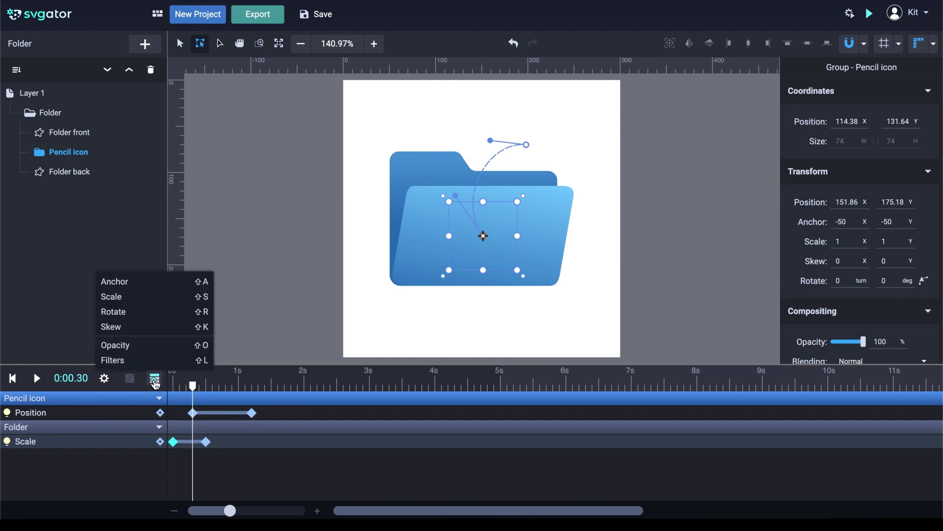
{"action": "left_click", "coordinate": [153, 314]}
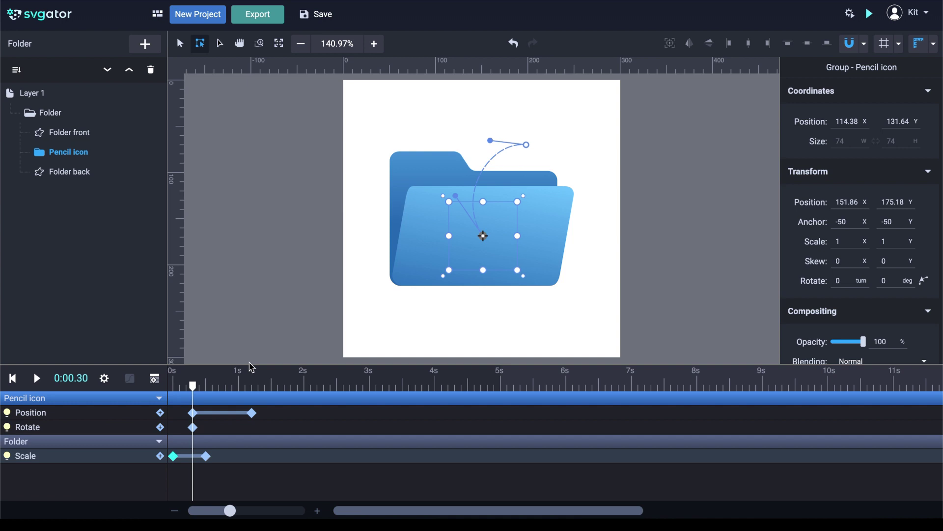
{"action": "left_click", "coordinate": [193, 428]}
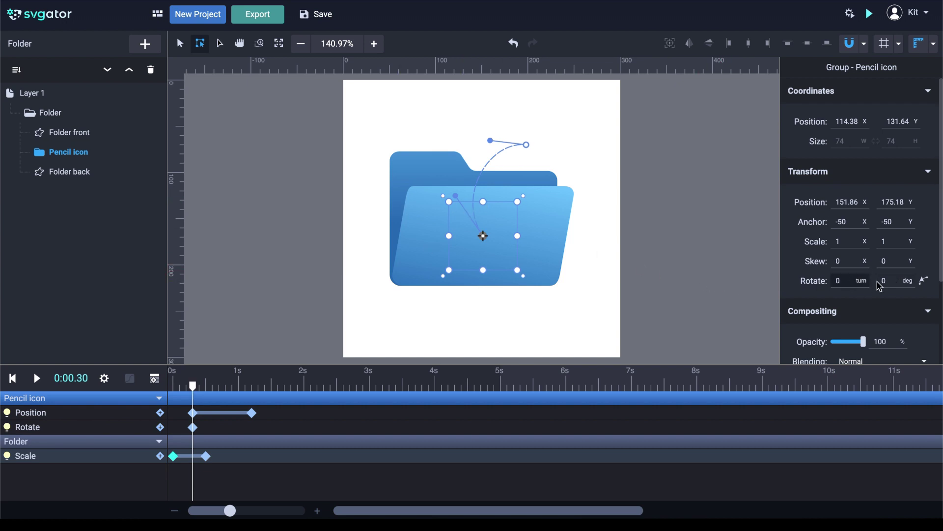
{"action": "left_click", "coordinate": [847, 285]}
{"action": "left_click", "coordinate": [895, 281]}
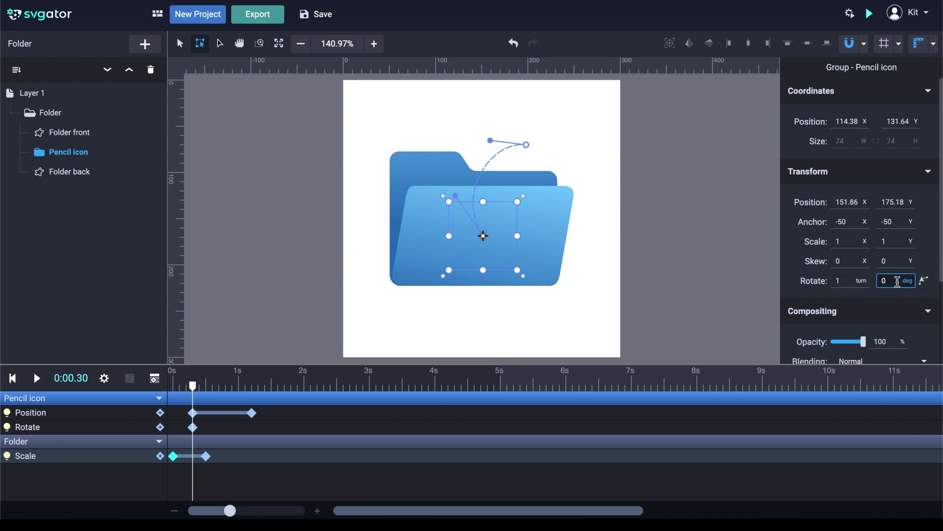
Step: At 1.2 s, set the pencil's rotation to 0 turns as a second Rotate keyframe
{"action": "left_click_drag", "start_coordinate": [193, 386], "coordinate": [259, 389]}
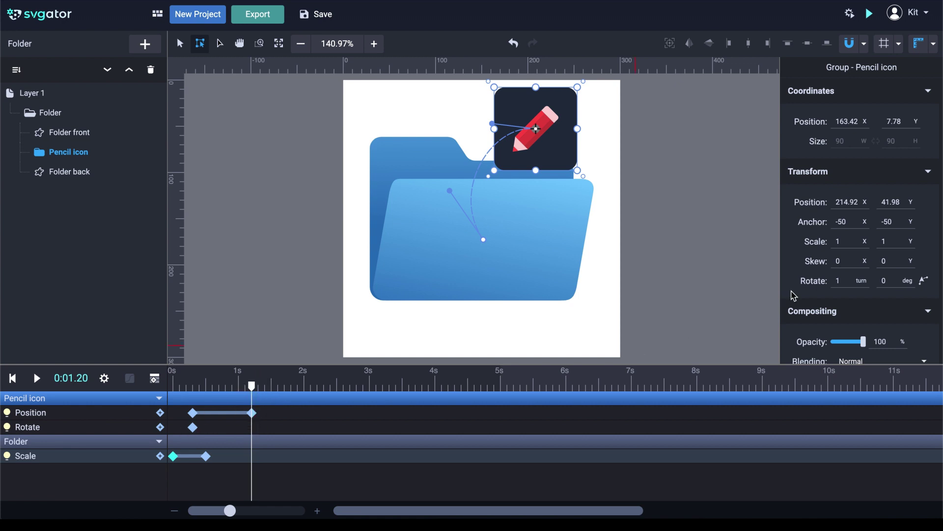
{"action": "left_click", "coordinate": [846, 281]}
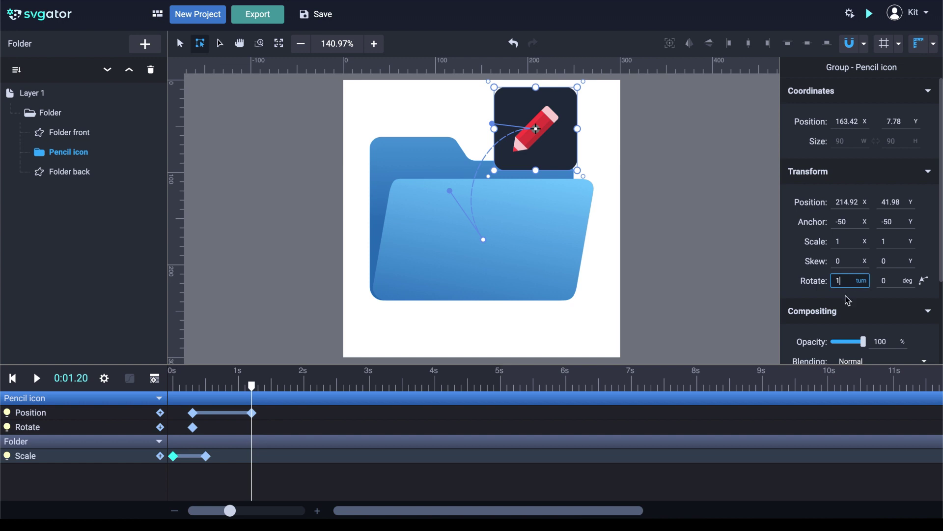
{"action": "key", "text": "Return"}
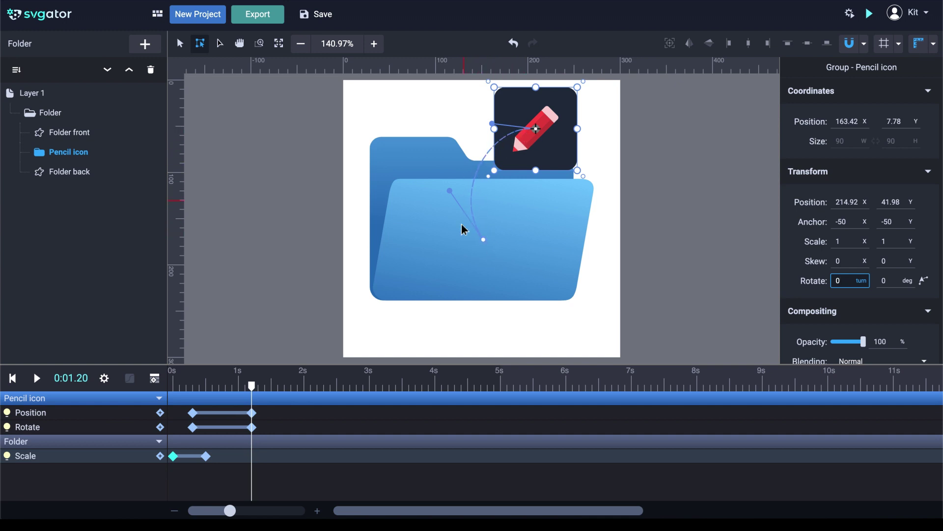
Step: Replay the pencil animation from the start, then open the Preview of the folder animation
{"action": "left_click", "coordinate": [12, 378]}
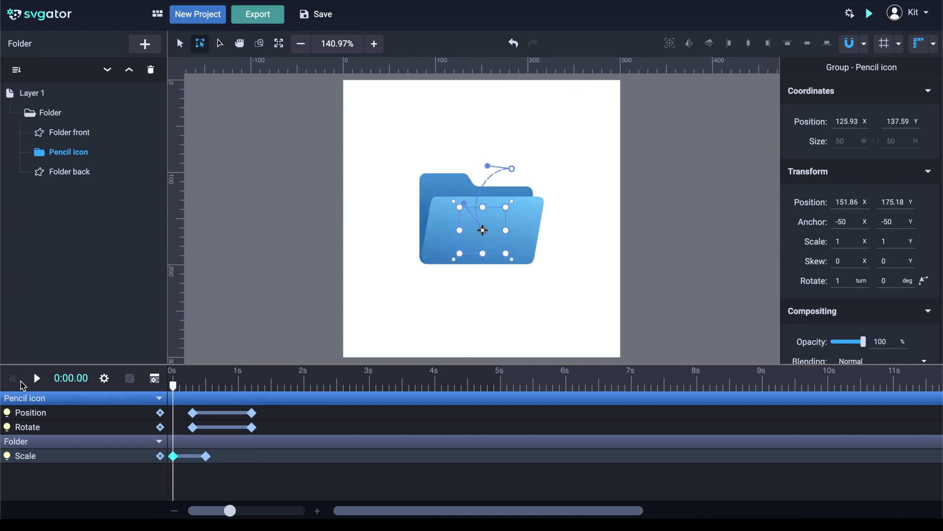
{"action": "left_click", "coordinate": [38, 378]}
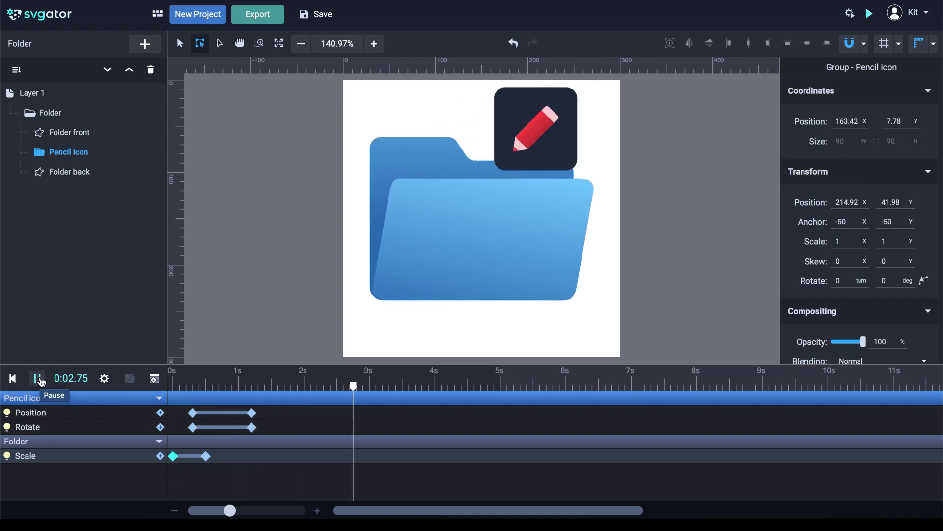
{"action": "left_click", "coordinate": [40, 381]}
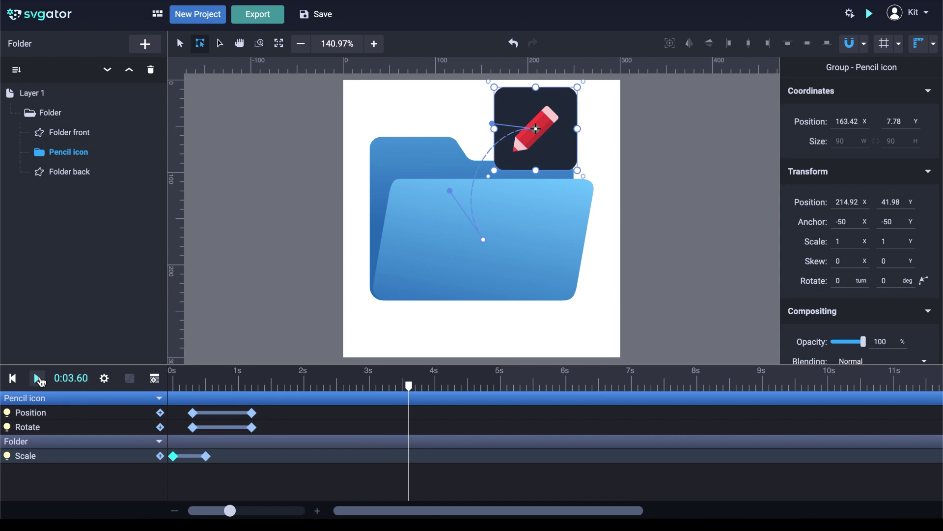
{"action": "left_click", "coordinate": [870, 17]}
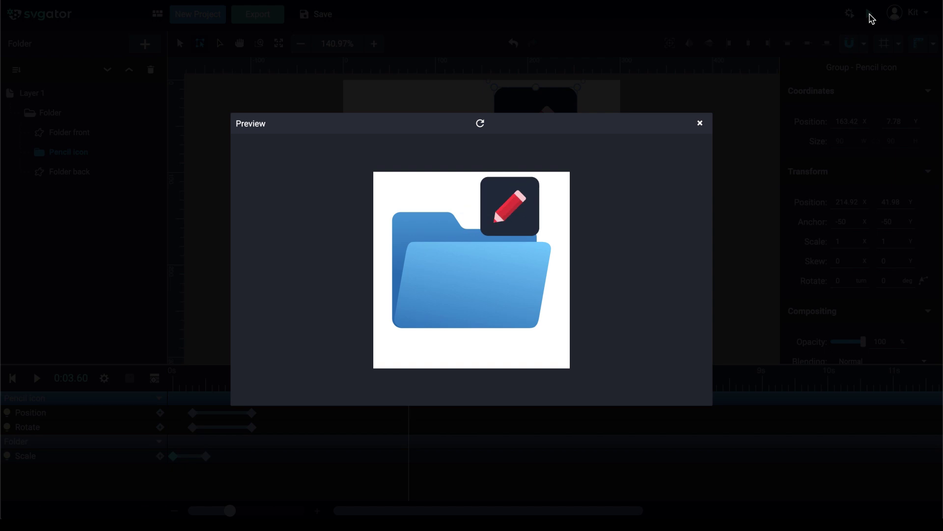
Step: Set Animation start to On click in the Preview settings
{"action": "left_click", "coordinate": [700, 124]}
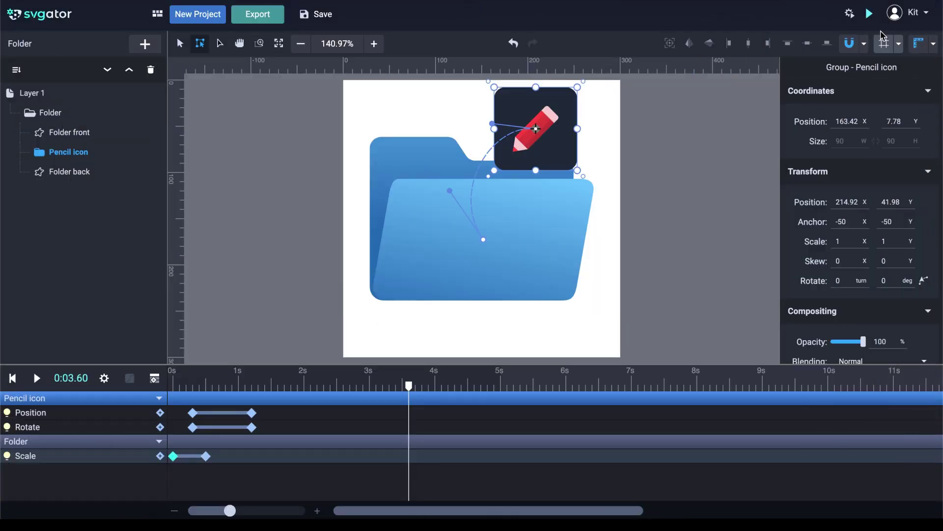
{"action": "left_click", "coordinate": [851, 15]}
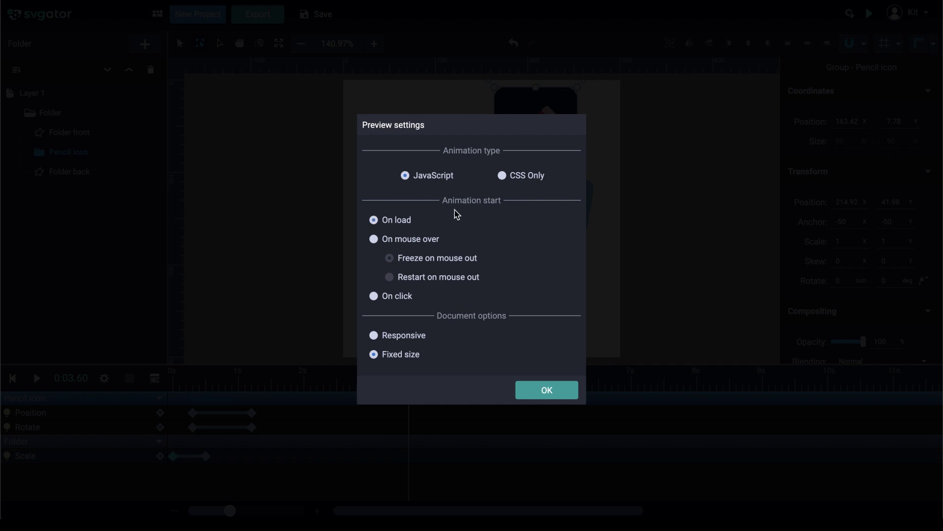
{"action": "left_click", "coordinate": [374, 239]}
{"action": "left_click", "coordinate": [374, 297]}
Step: Apply the On click setting, preview the animation, and close the preview
{"action": "left_click", "coordinate": [549, 390]}
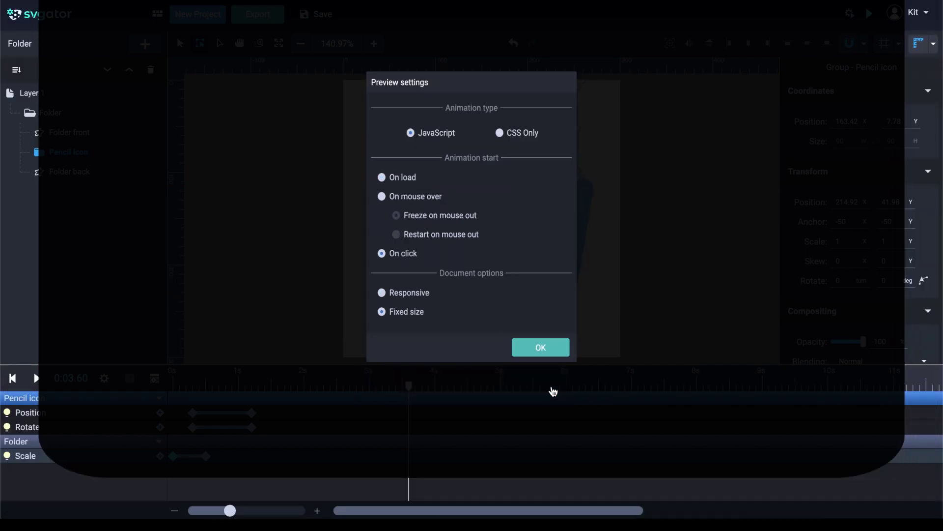
{"action": "left_click", "coordinate": [871, 15]}
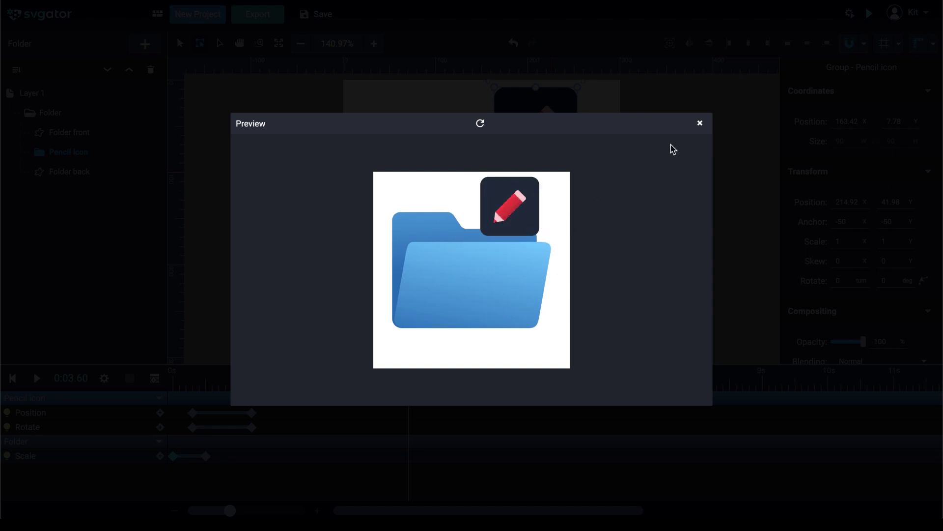
{"action": "left_click", "coordinate": [700, 123]}
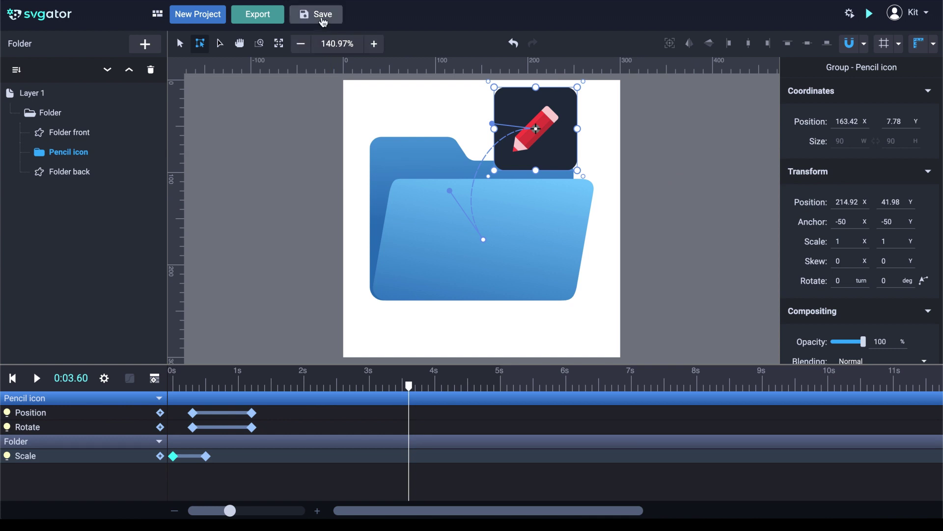
Step: Save the Folder project and open My projects from the account menu
{"action": "left_click", "coordinate": [322, 20]}
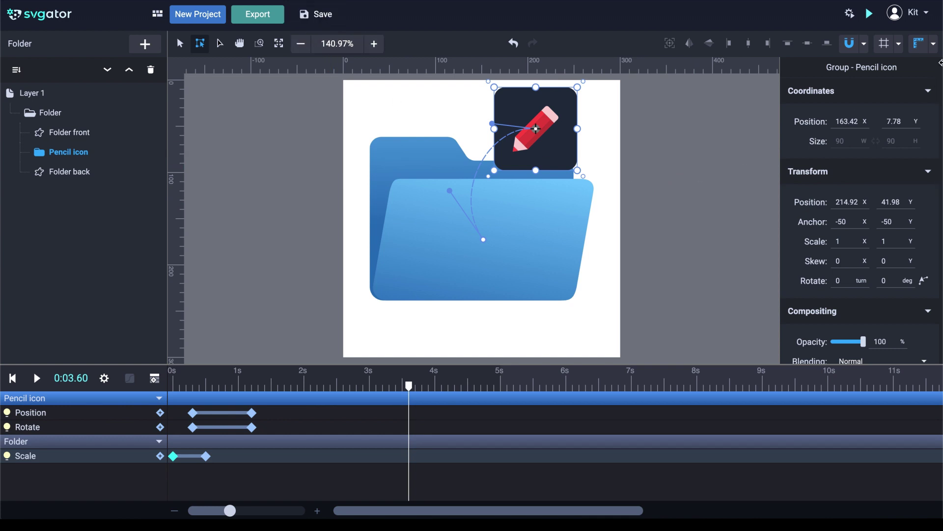
{"action": "left_click", "coordinate": [925, 14]}
{"action": "left_click", "coordinate": [883, 37]}
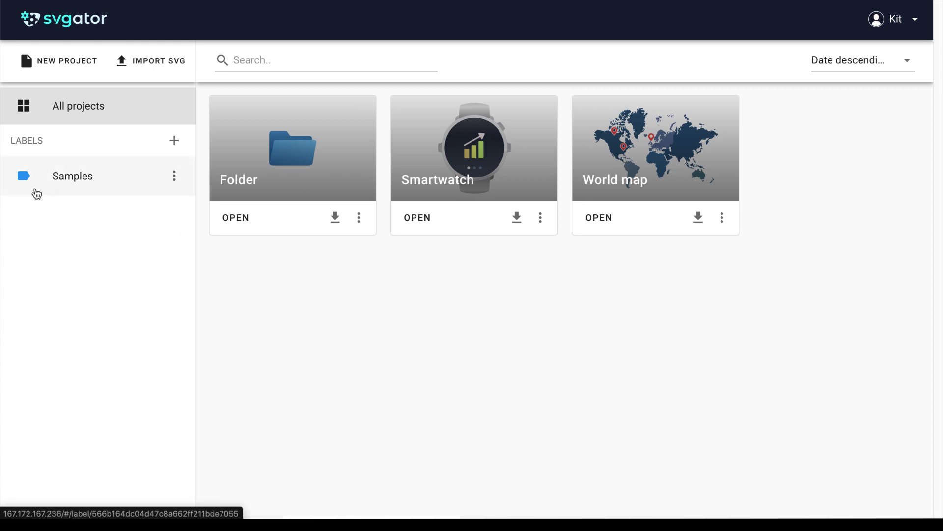
Step: Add a green label titled Icons, then show All projects again
{"action": "left_click", "coordinate": [122, 193]}
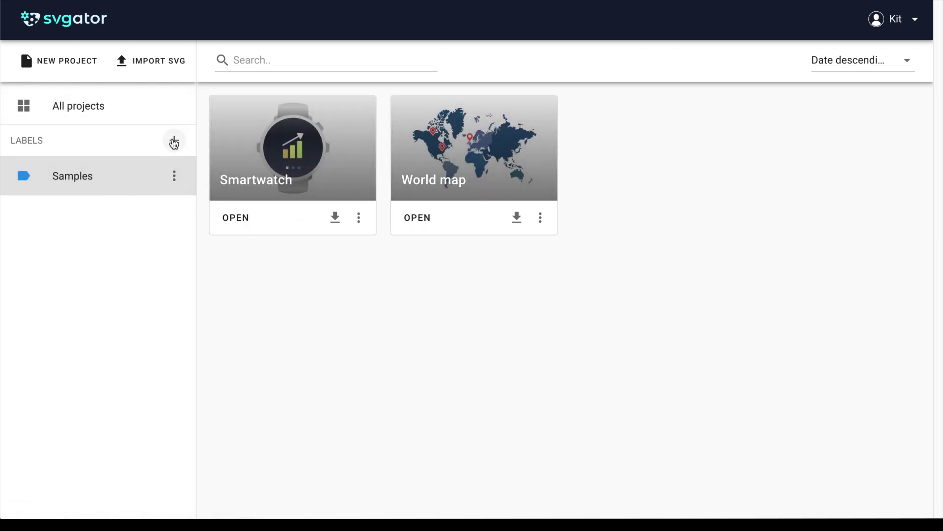
{"action": "left_click", "coordinate": [175, 142]}
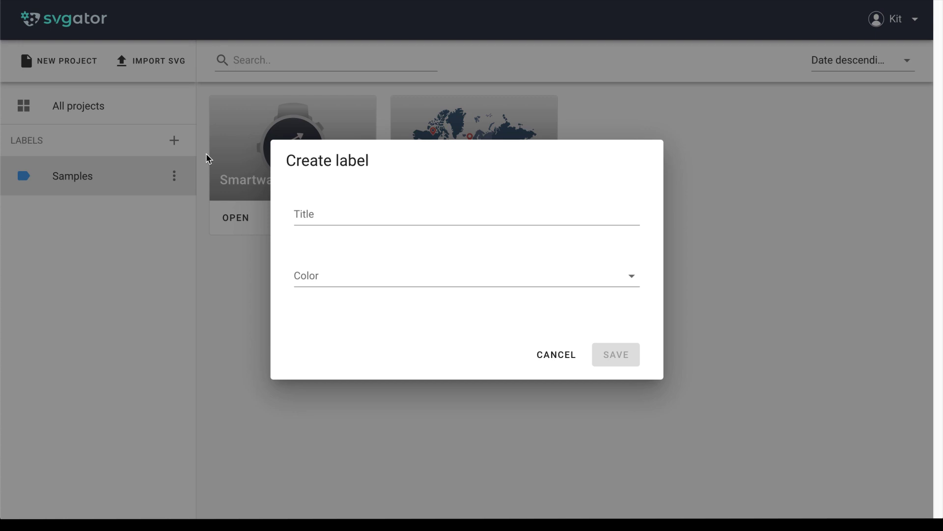
{"action": "left_click", "coordinate": [334, 214]}
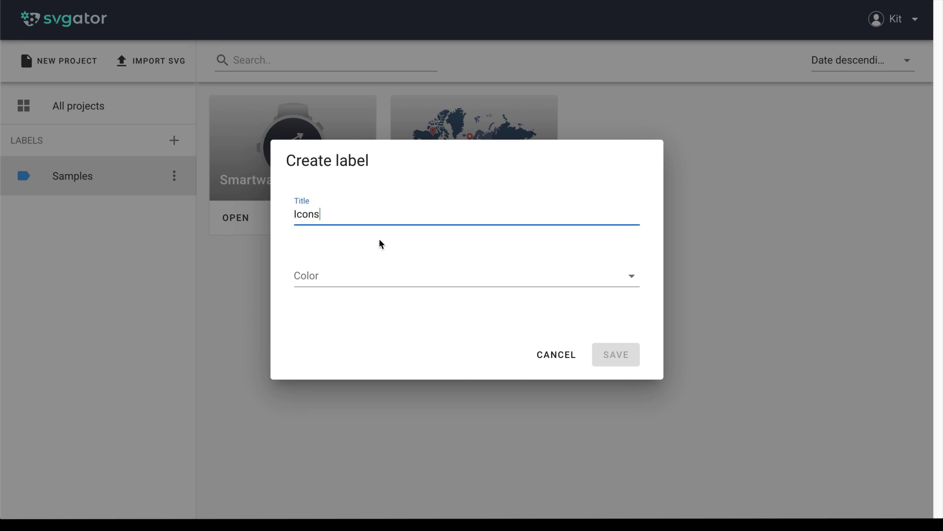
{"action": "left_click", "coordinate": [373, 274]}
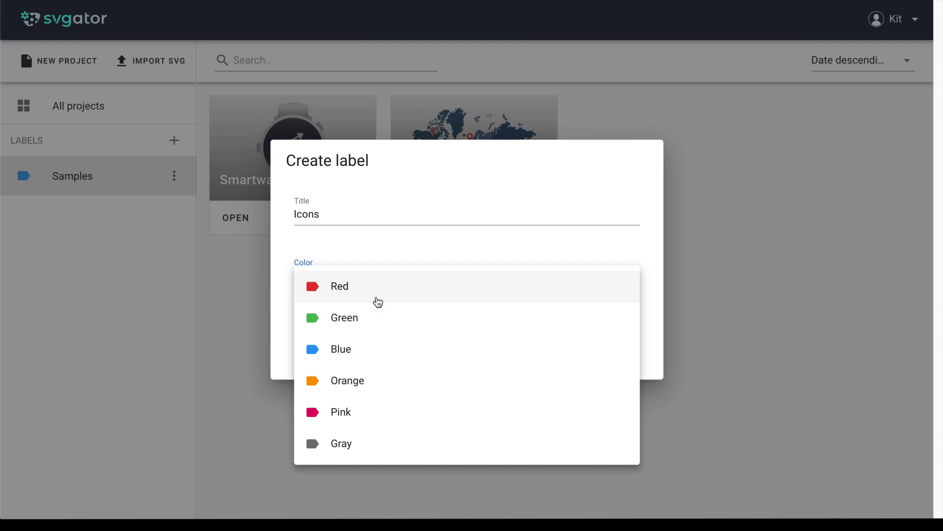
{"action": "left_click", "coordinate": [381, 325]}
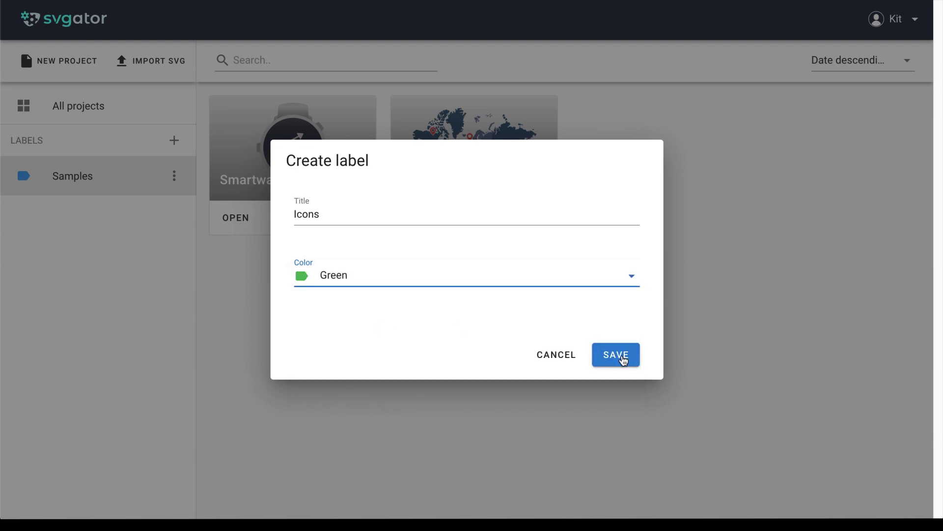
{"action": "left_click", "coordinate": [620, 357]}
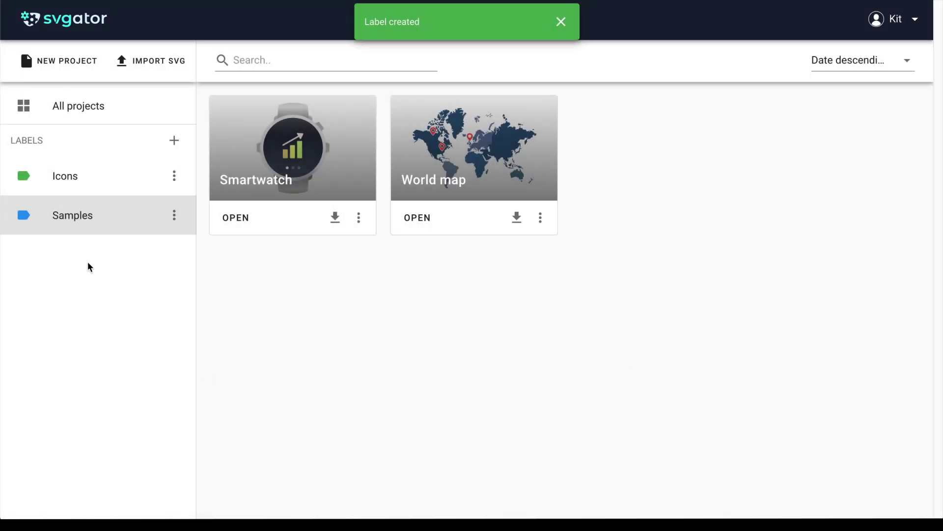
{"action": "left_click", "coordinate": [101, 106]}
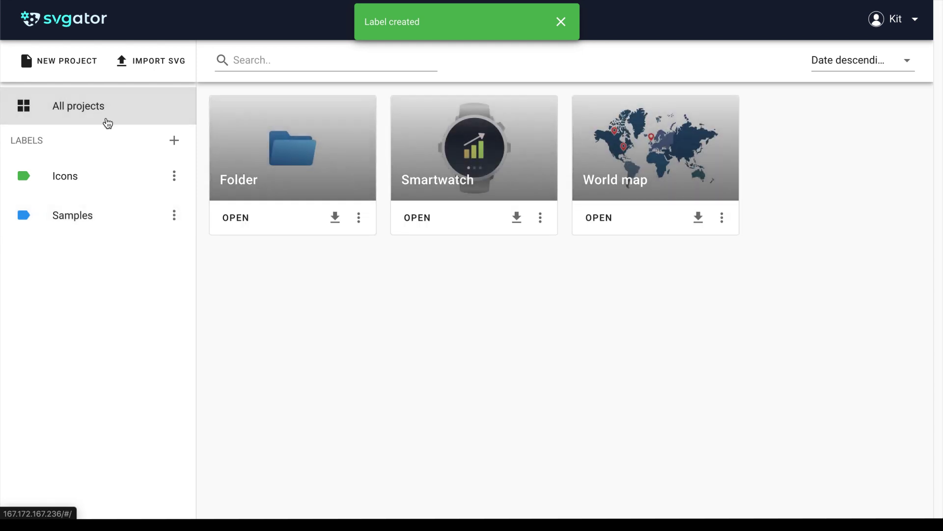
Step: Edit the Folder project's details to give it the Icons label, and save
{"action": "left_click", "coordinate": [358, 218]}
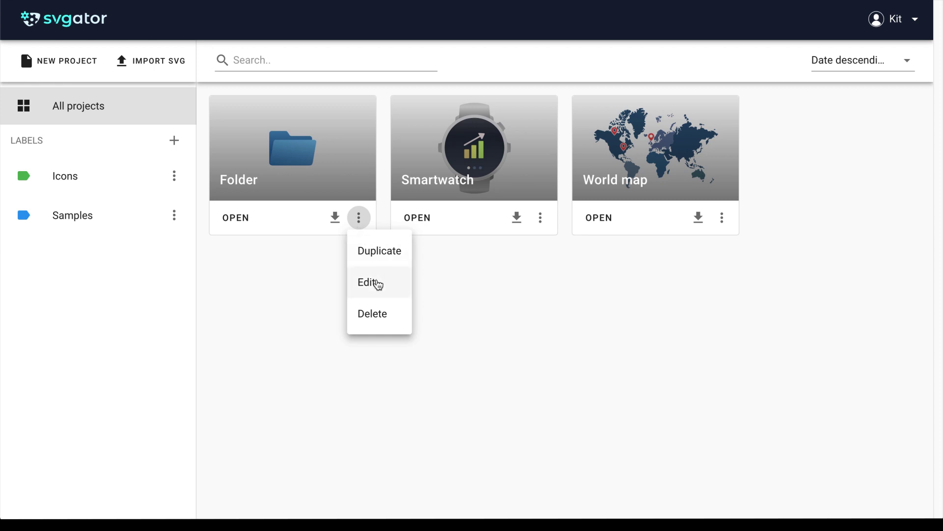
{"action": "left_click", "coordinate": [377, 283]}
{"action": "left_click", "coordinate": [331, 213]}
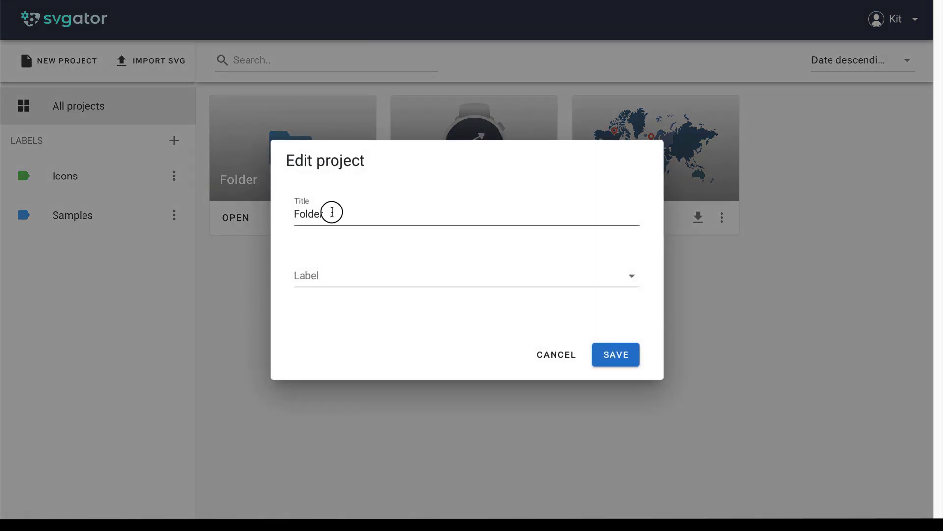
{"action": "left_click", "coordinate": [337, 281]}
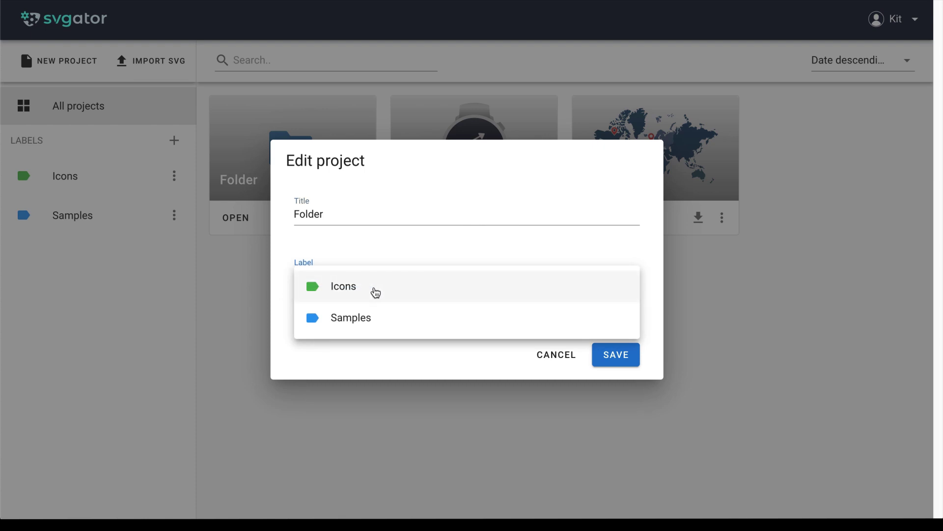
{"action": "left_click", "coordinate": [376, 292]}
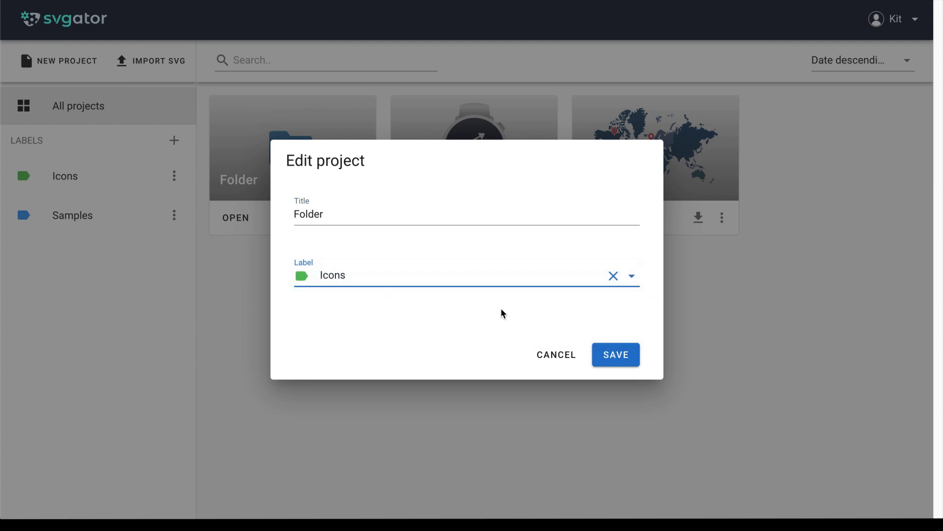
{"action": "left_click", "coordinate": [617, 356]}
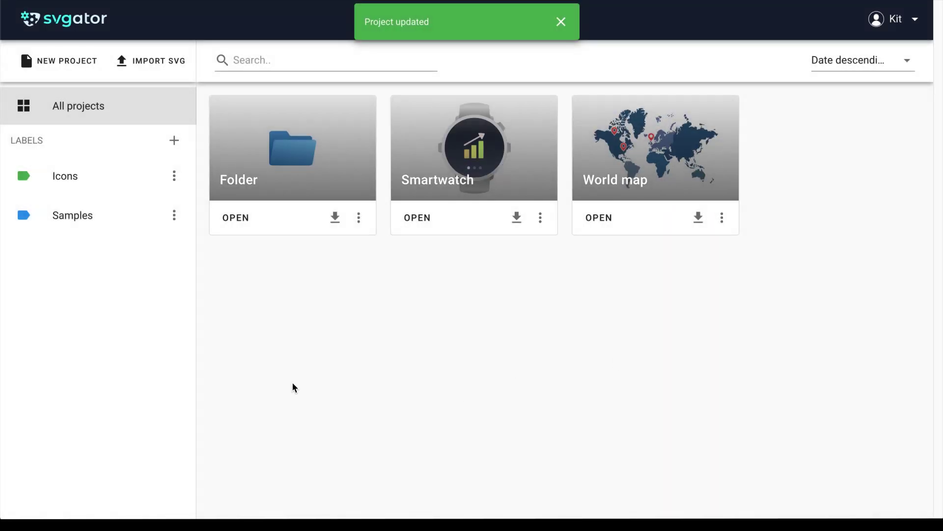
Step: Filter projects by Icons, check Samples, then return to the Icons filter
{"action": "left_click", "coordinate": [109, 177]}
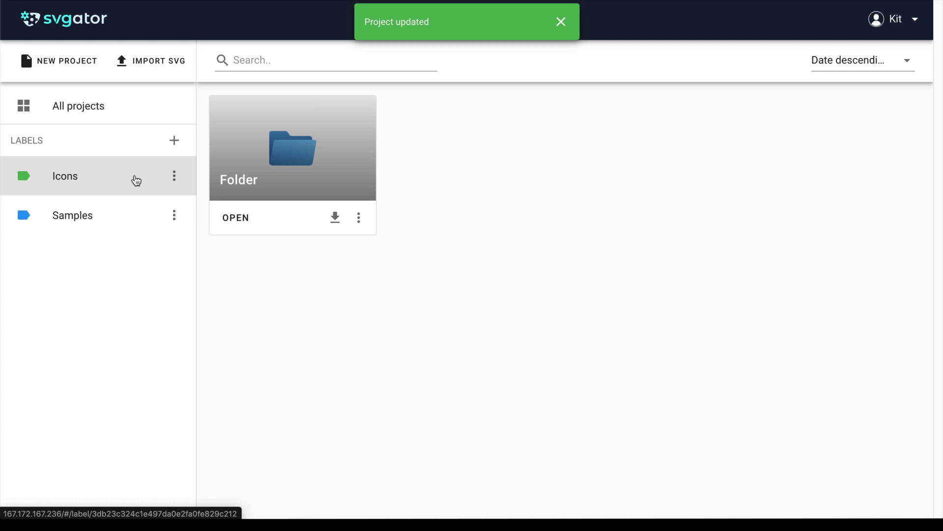
{"action": "left_click", "coordinate": [125, 217]}
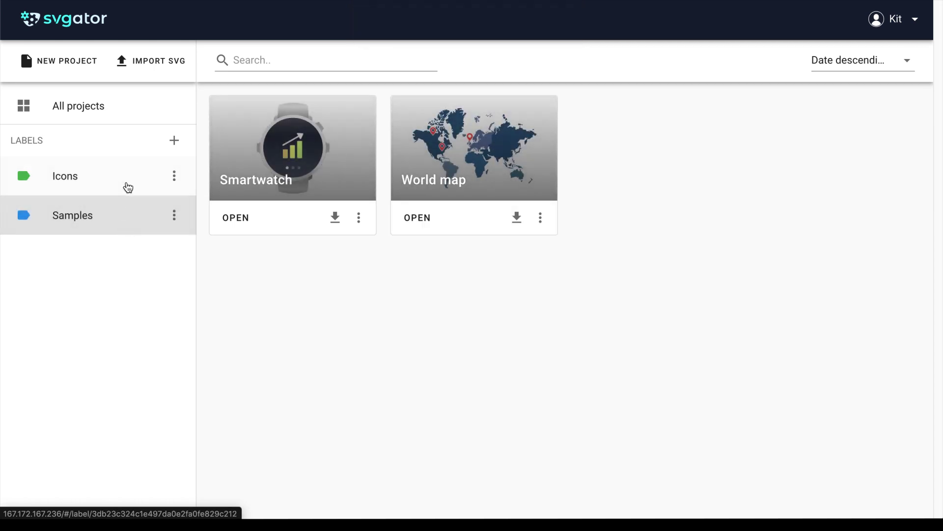
{"action": "left_click", "coordinate": [128, 184]}
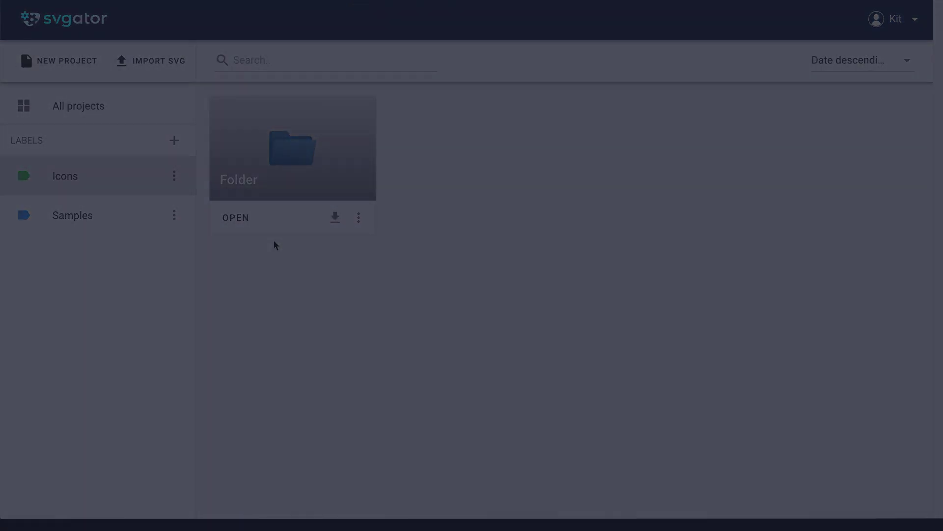